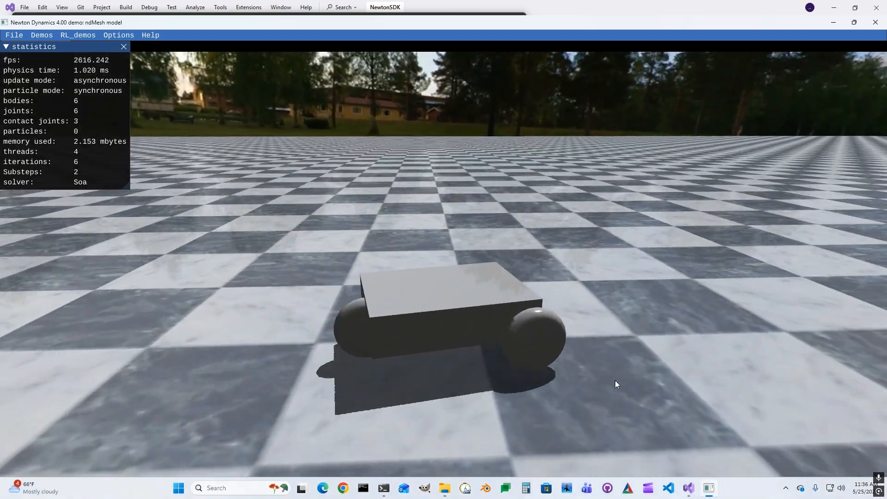
# Step: Show wire frame collision in the ndMesh demo and view the vehicle from different angles
pyautogui.moveTo(615, 380); pyautogui.dragTo(495, 391)
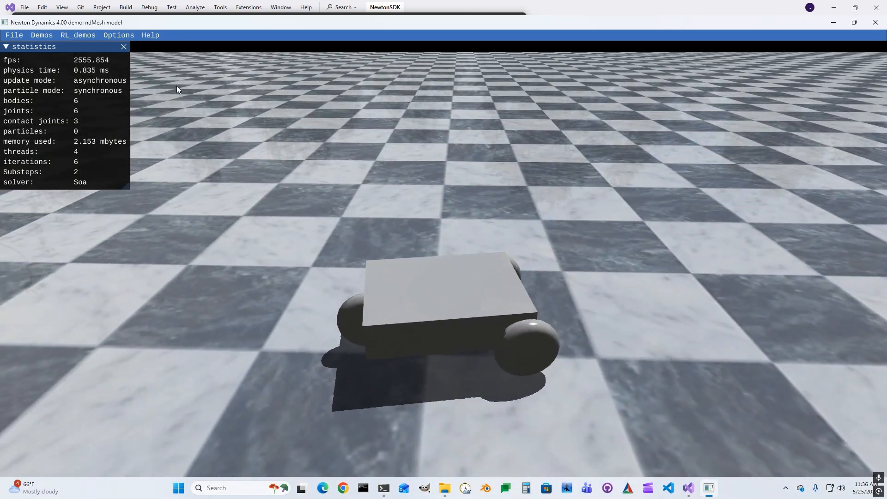
pyautogui.click(125, 35)
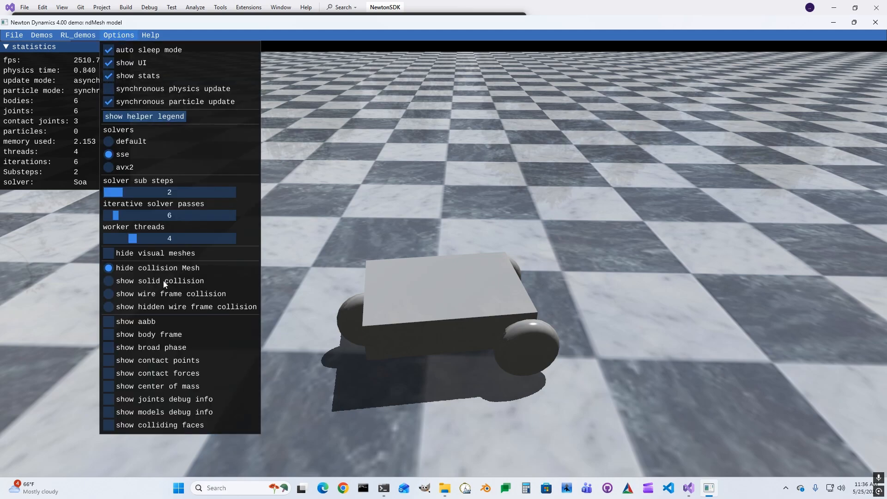
pyautogui.click(140, 294)
pyautogui.click(666, 244)
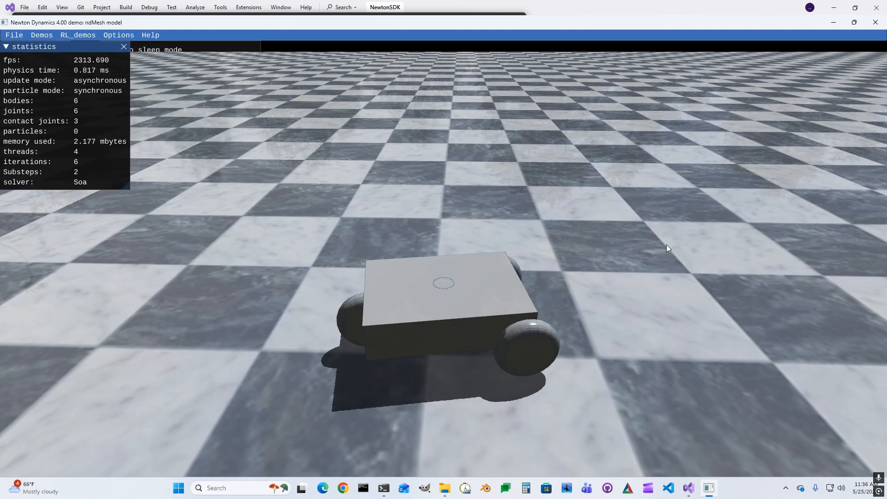
pyautogui.moveTo(629, 255); pyautogui.dragTo(608, 249)
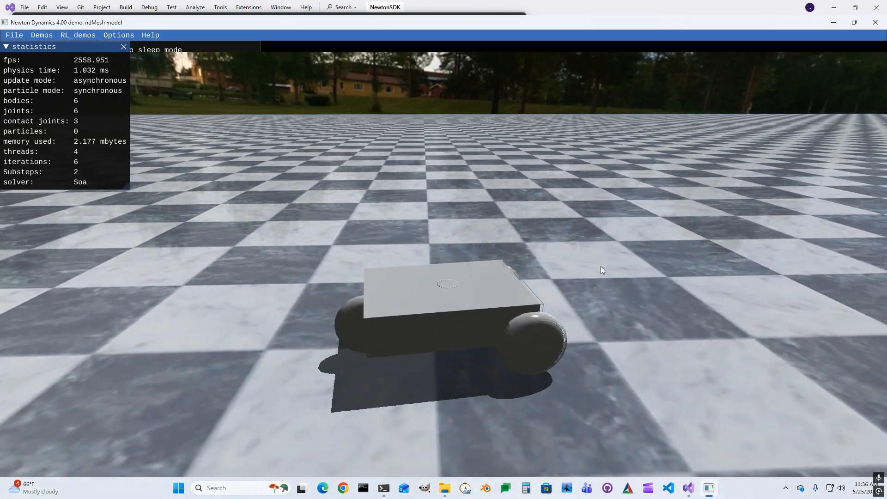
pyautogui.moveTo(600, 266); pyautogui.dragTo(435, 263)
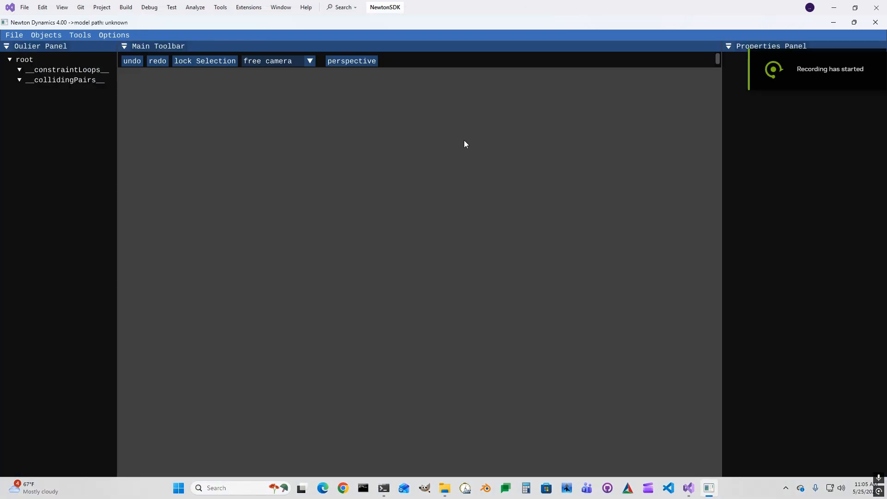
# Step: Add a body to the root node and set its collision shape to ndShapeBox
pyautogui.click(27, 59)
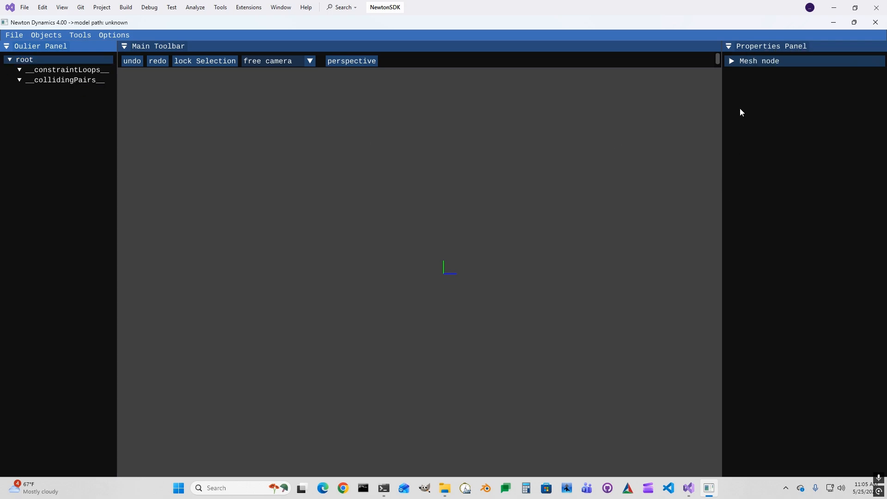
pyautogui.click(731, 61)
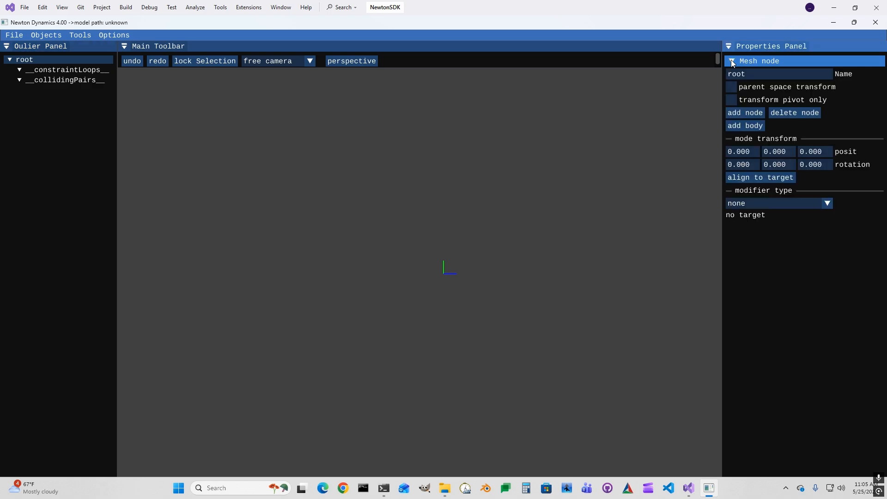
pyautogui.click(745, 126)
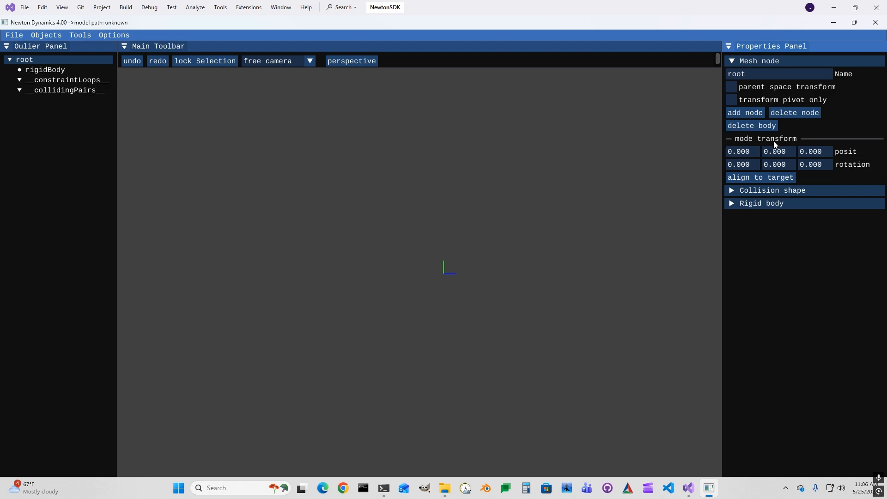
pyautogui.click(731, 190)
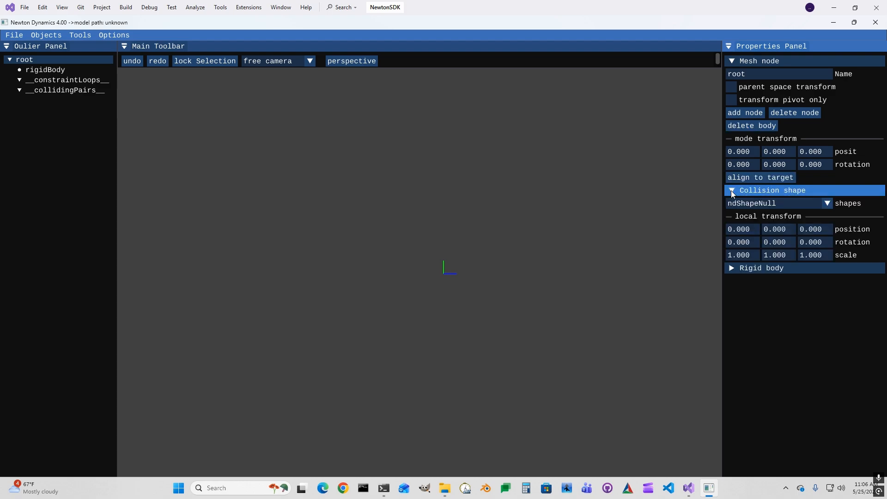
pyautogui.click(827, 204)
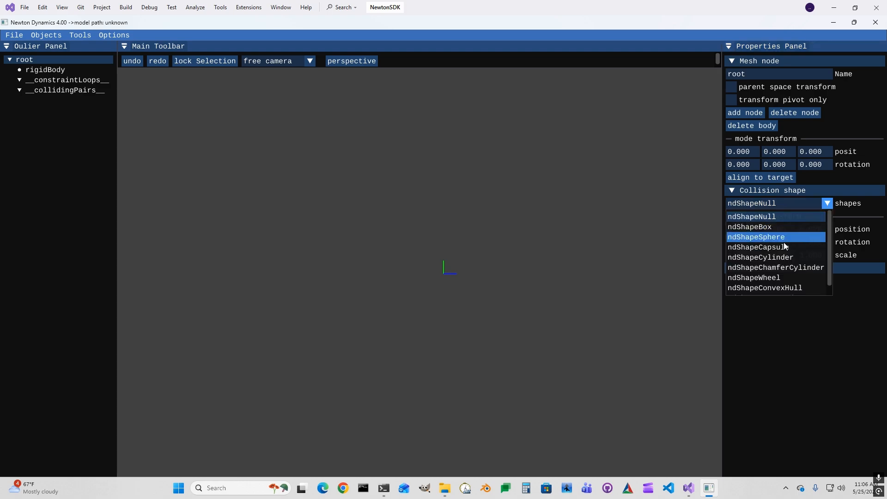
pyautogui.click(764, 227)
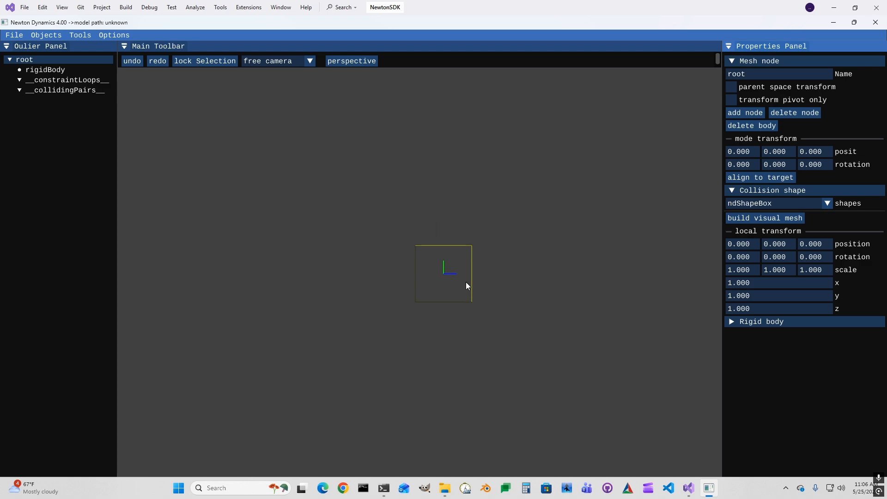
# Step: Size the root's box shape to x 3.5, y 0.8, z 2 and build its visual mesh
pyautogui.click(762, 296)
pyautogui.write('0.8')
pyautogui.click(762, 309)
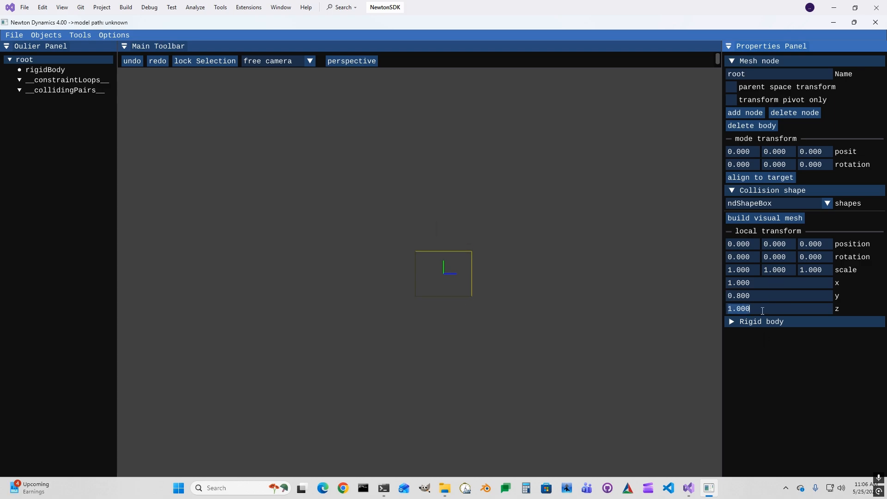
pyautogui.write('2')
pyautogui.press('Return')
pyautogui.click(763, 283)
pyautogui.write('3.5')
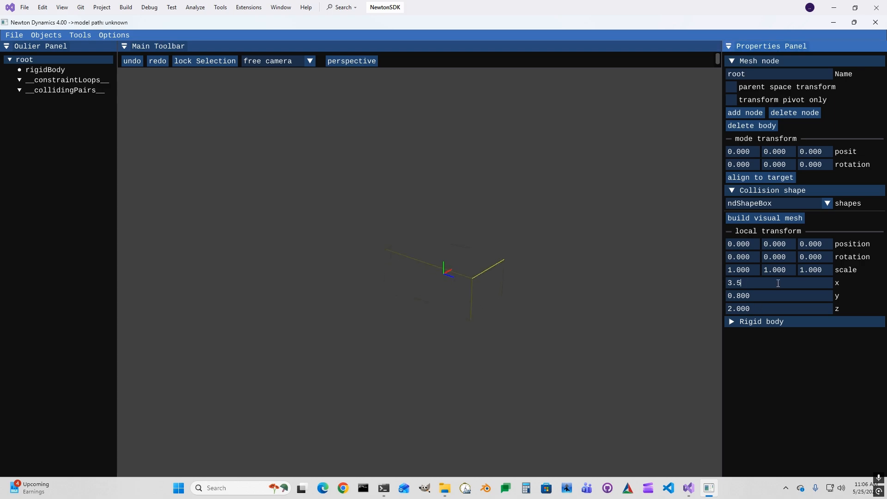
pyautogui.click(546, 307)
pyautogui.moveTo(547, 304); pyautogui.dragTo(534, 305)
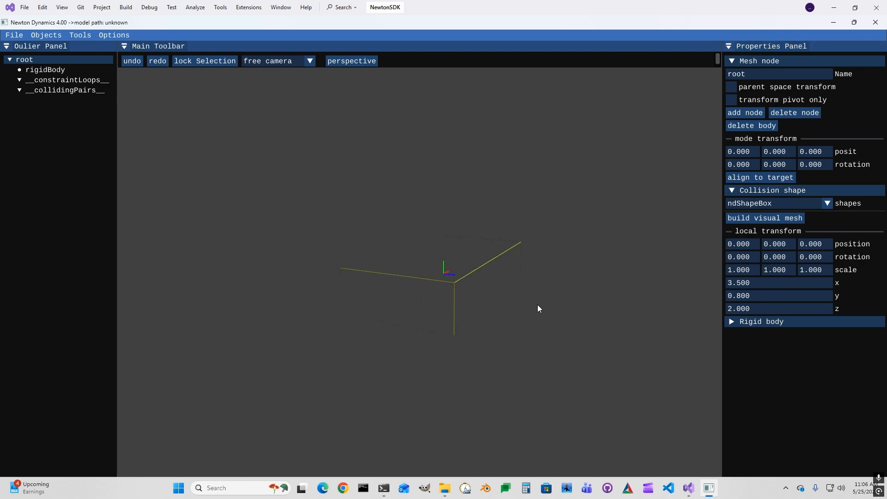
pyautogui.click(756, 219)
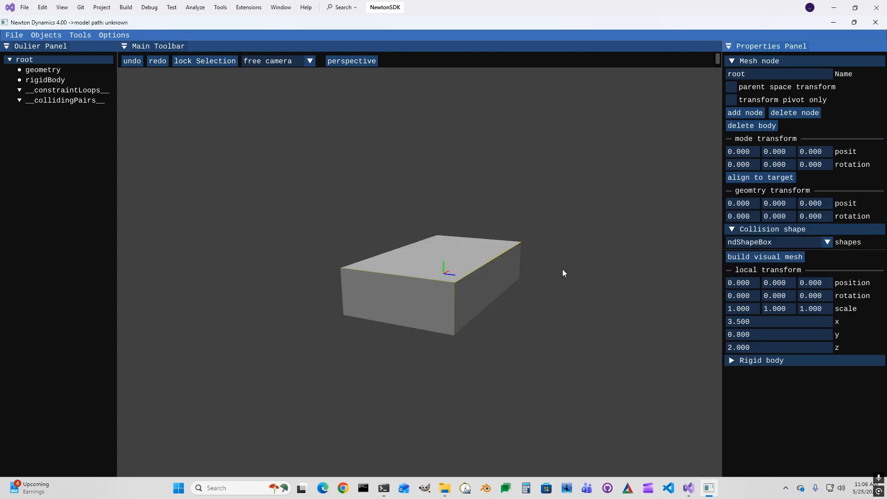
# Step: Add a child node under root and name it leftWheel
pyautogui.moveTo(563, 273); pyautogui.dragTo(588, 266)
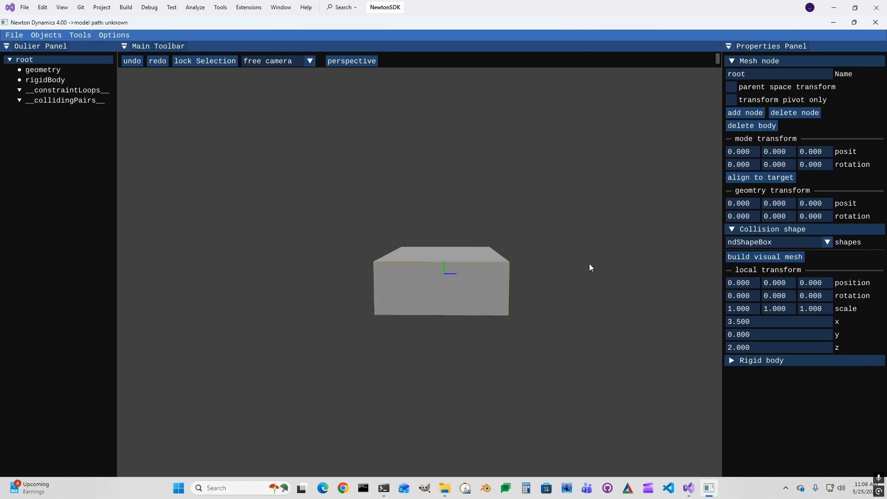
pyautogui.click(744, 113)
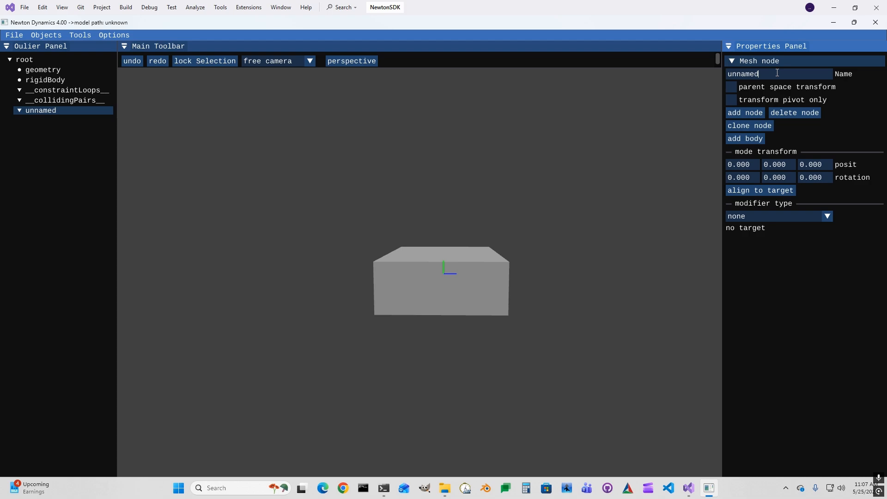
pyautogui.press('BackSpace')
pyautogui.press('BackSpace')
pyautogui.press('BackSpace')
pyautogui.press('BackSpace')
pyautogui.press('BackSpace')
pyautogui.press('BackSpace')
pyautogui.write('leftWheel')
pyautogui.press('Return')
# Step: Add a body to the leftWheel node and set its collision shape to ndShapeChamferCylinder
pyautogui.click(746, 139)
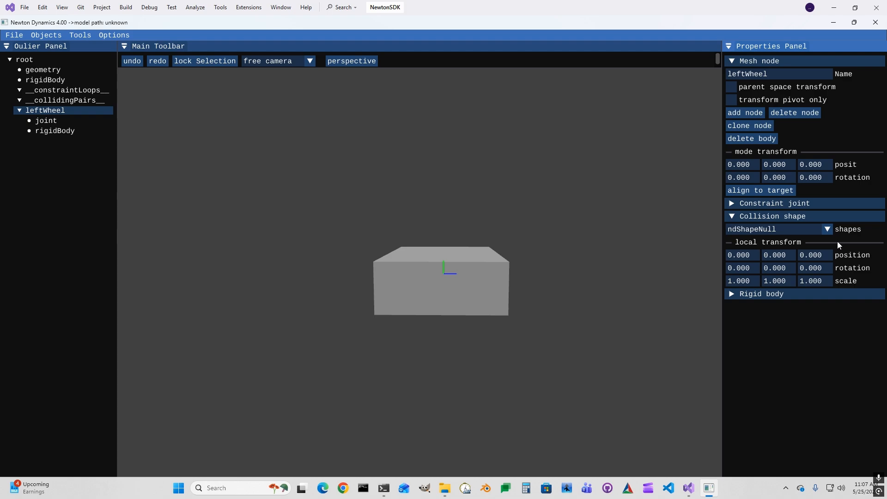
pyautogui.click(828, 229)
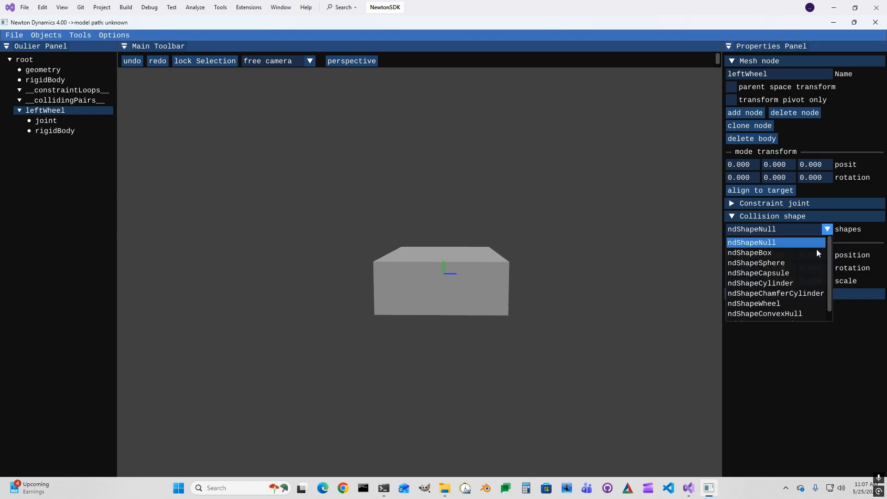
pyautogui.click(780, 284)
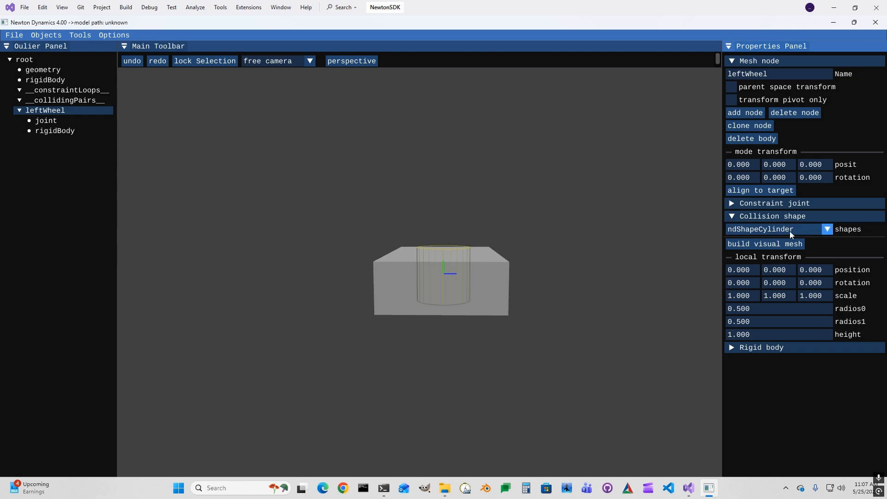
pyautogui.click(827, 230)
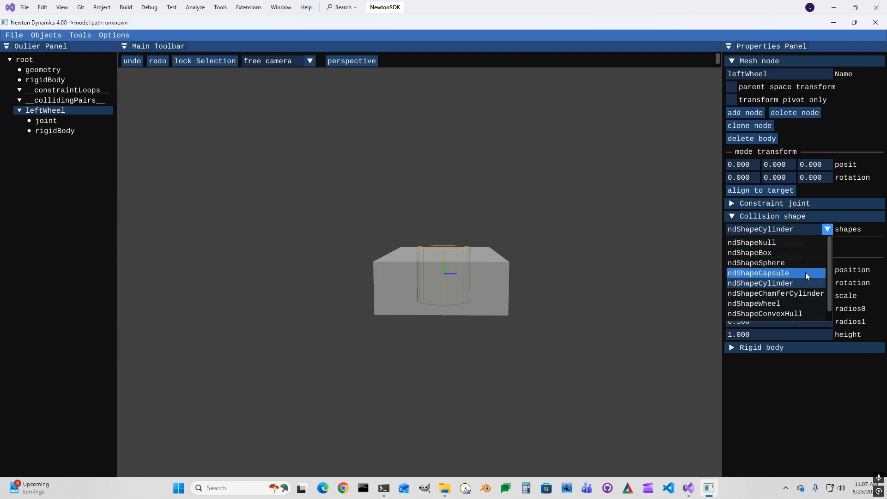
pyautogui.click(794, 293)
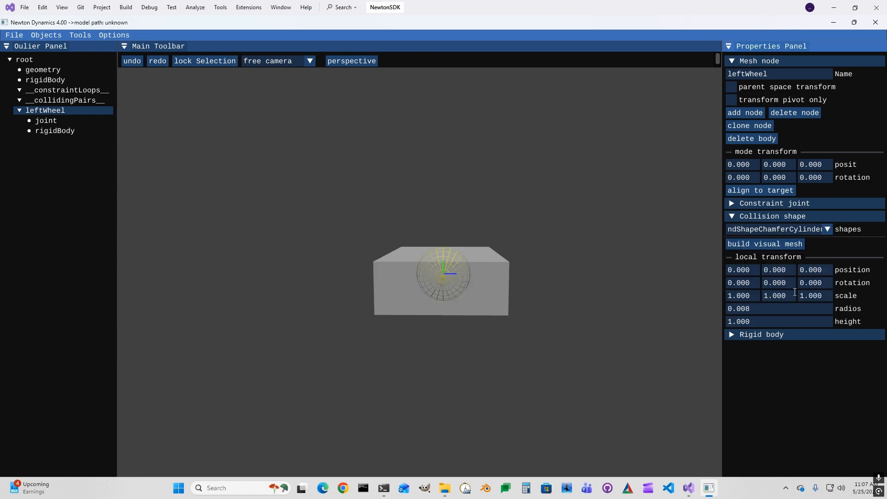
# Step: Set the radius of the leftWheel chamfer cylinder to 0.4
pyautogui.moveTo(550, 287); pyautogui.dragTo(521, 308, button='right')
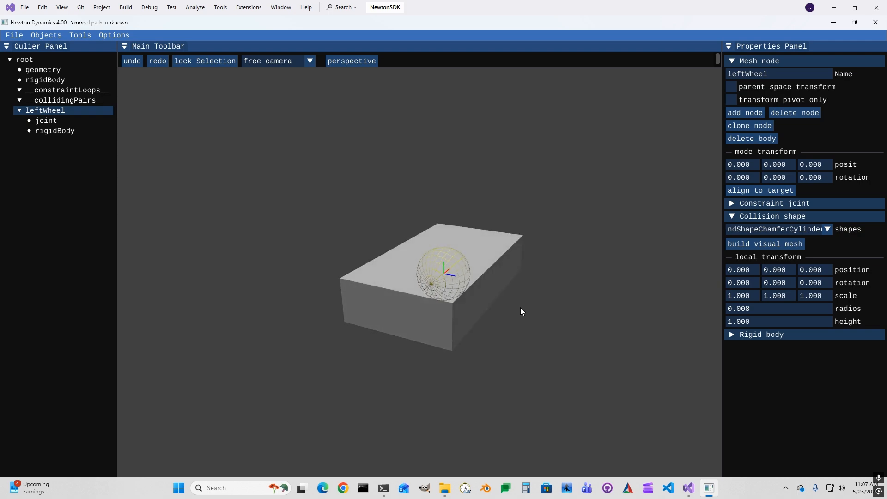
pyautogui.click(768, 310)
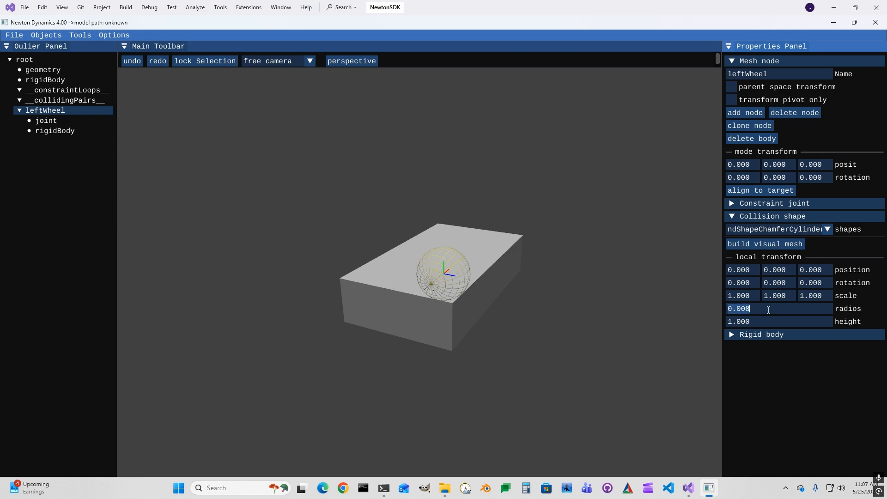
pyautogui.click(767, 310)
pyautogui.press('BackSpace')
pyautogui.press('BackSpace')
pyautogui.press('BackSpace')
pyautogui.write('4')
pyautogui.press('Return')
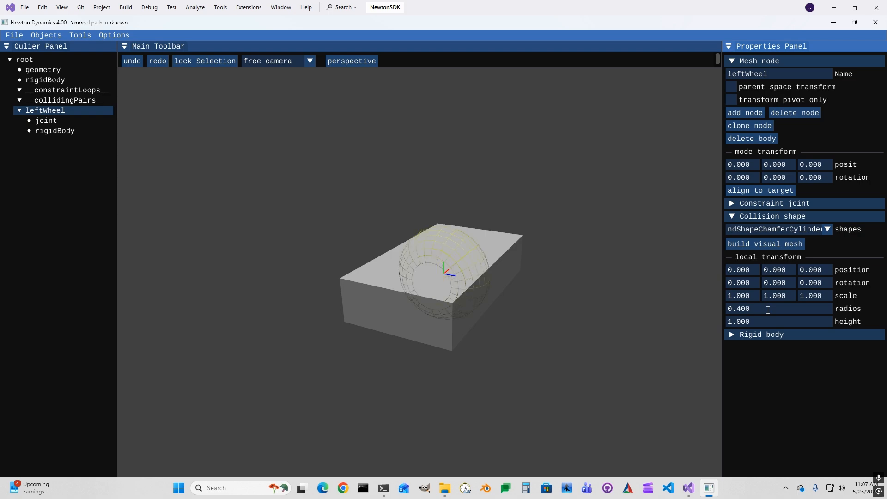
# Step: Set the height of the leftWheel chamfer cylinder to 0.25
pyautogui.click(764, 322)
pyautogui.click(763, 322)
pyautogui.press('BackSpace')
pyautogui.press('BackSpace')
pyautogui.press('BackSpace')
pyautogui.press('BackSpace')
pyautogui.write('0')
pyautogui.write('.25')
pyautogui.press('Return')
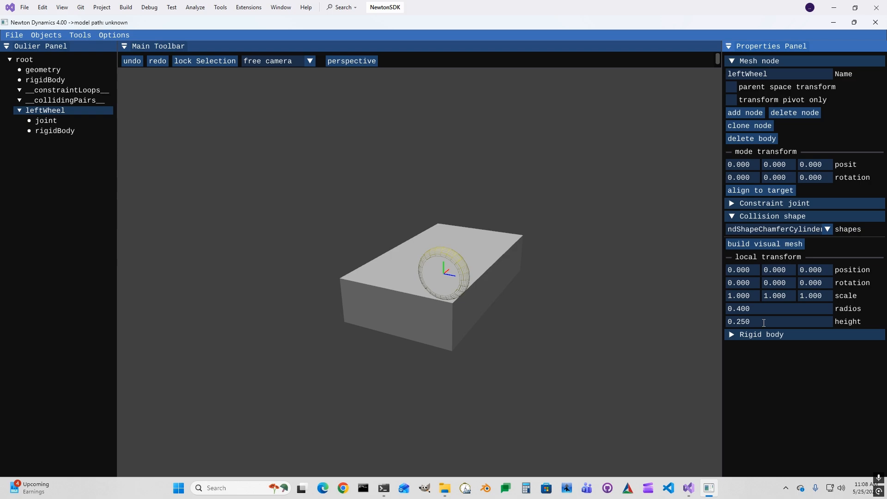
# Step: Build the visual mesh for leftWheel and rotate the node 90 degrees about its Y axis
pyautogui.moveTo(534, 306); pyautogui.dragTo(508, 325, button='right')
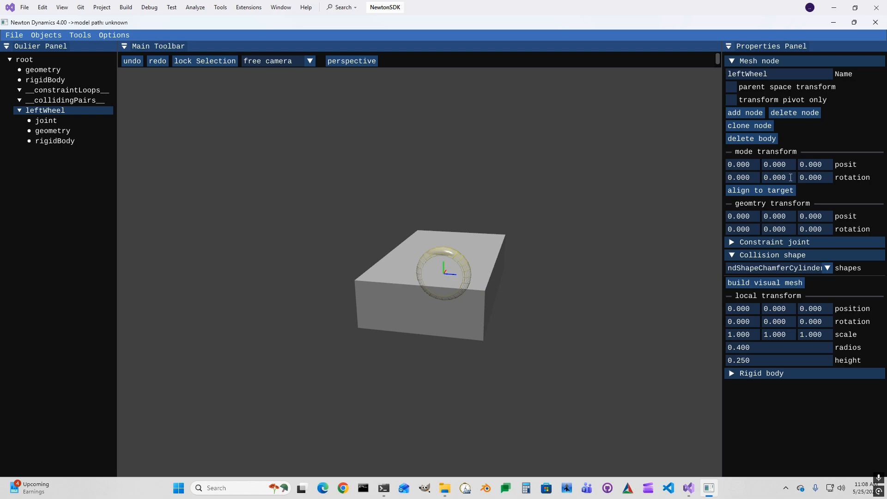
pyautogui.click(791, 177)
pyautogui.write('90')
pyautogui.press('Return')
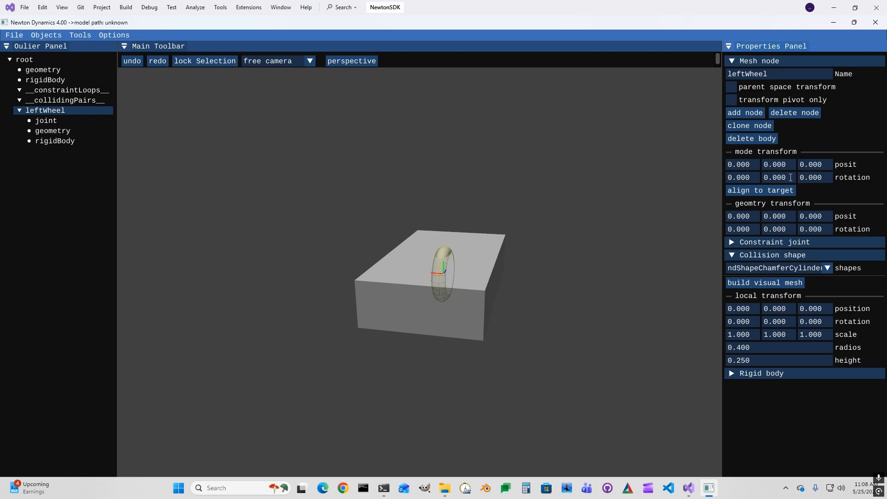
# Step: Turn on parent space transform for the leftWheel node and hide the extra red axis in the viewport
pyautogui.moveTo(559, 274)
pyautogui.mouseDown(button='right')
pyautogui.moveTo(569, 268)
pyautogui.moveTo(530, 276)
pyautogui.moveTo(554, 272)
pyautogui.mouseUp(button='right')
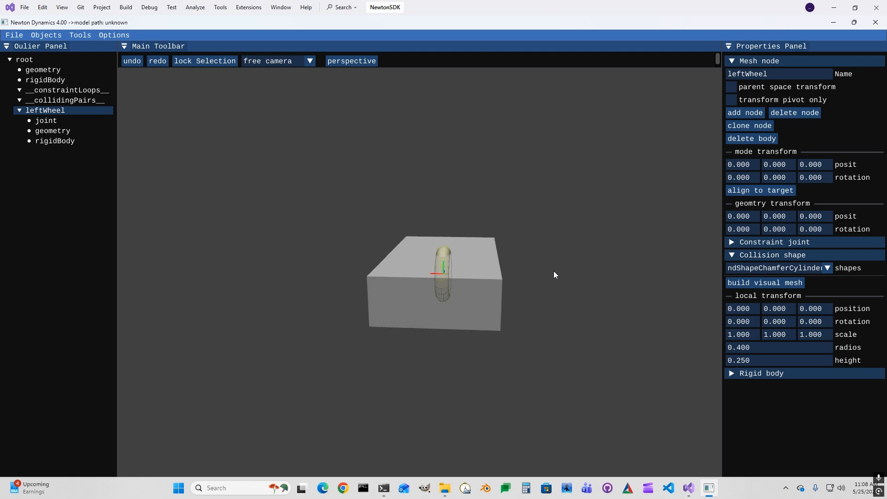
pyautogui.click(733, 87)
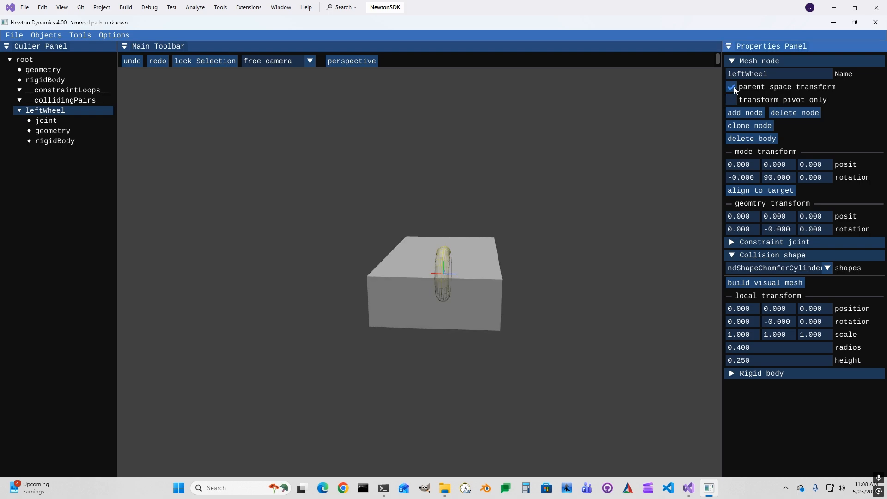
pyautogui.click(113, 34)
pyautogui.click(103, 181)
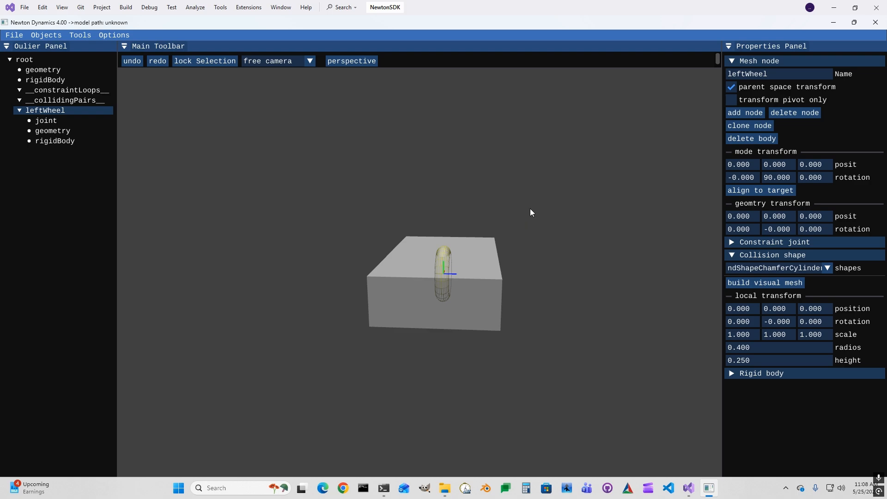
# Step: Switch the viewport to an orthographic front view and set the leftWheel node's Z position to 1
pyautogui.click(356, 62)
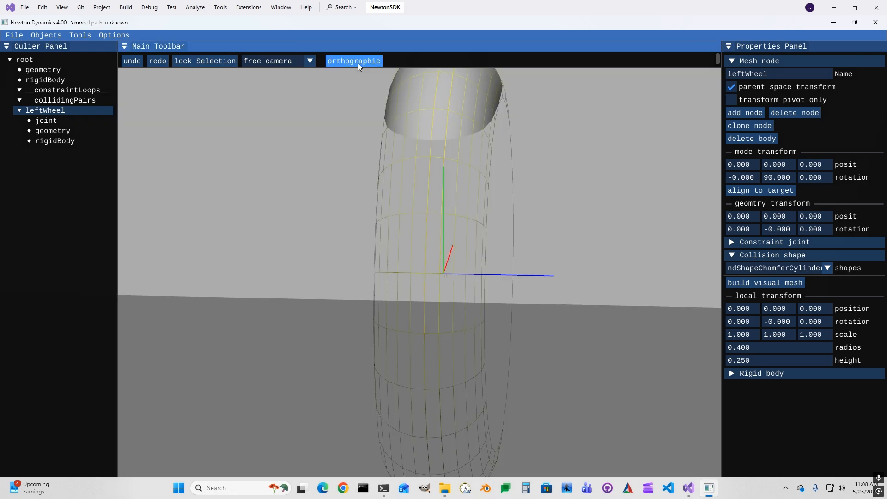
pyautogui.scroll(-3, 427, 224)
pyautogui.scroll(-2, 443, 237)
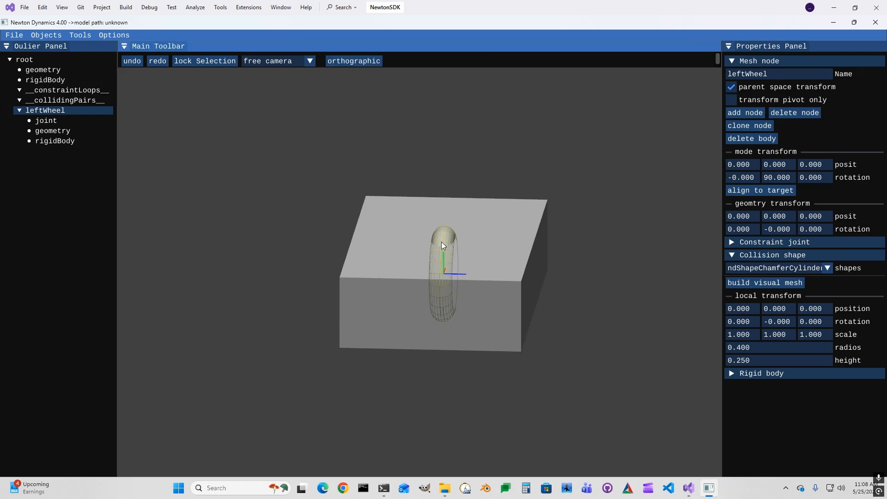
pyautogui.click(310, 61)
pyautogui.click(279, 95)
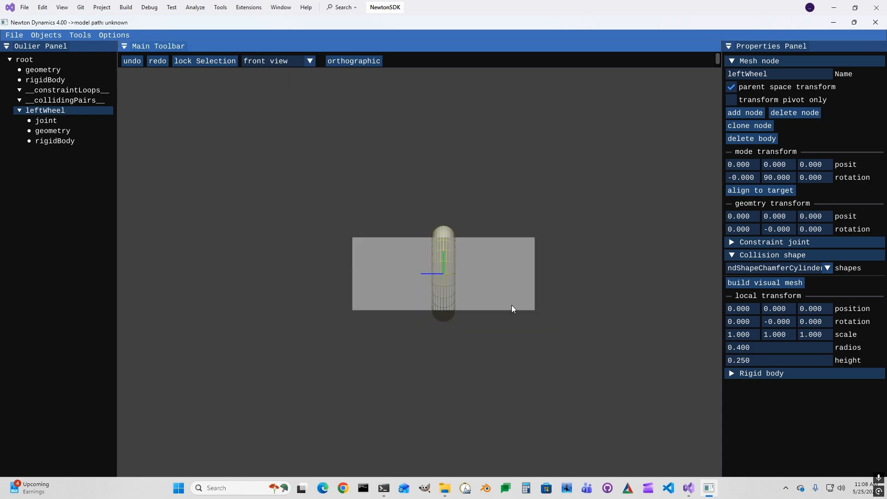
pyautogui.doubleClick(811, 165)
pyautogui.write('1')
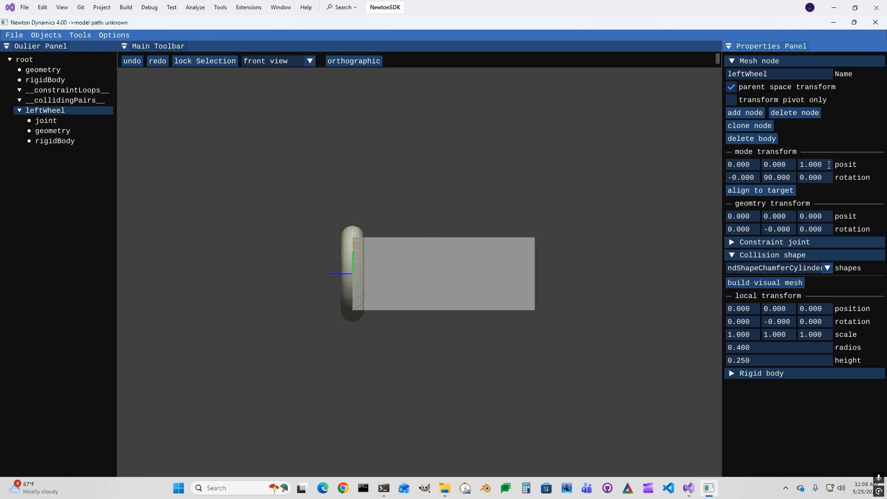
# Step: Set the leftWheel node's Y position to -0.3
pyautogui.doubleClick(791, 166)
pyautogui.write('0.0')
pyautogui.write('.')
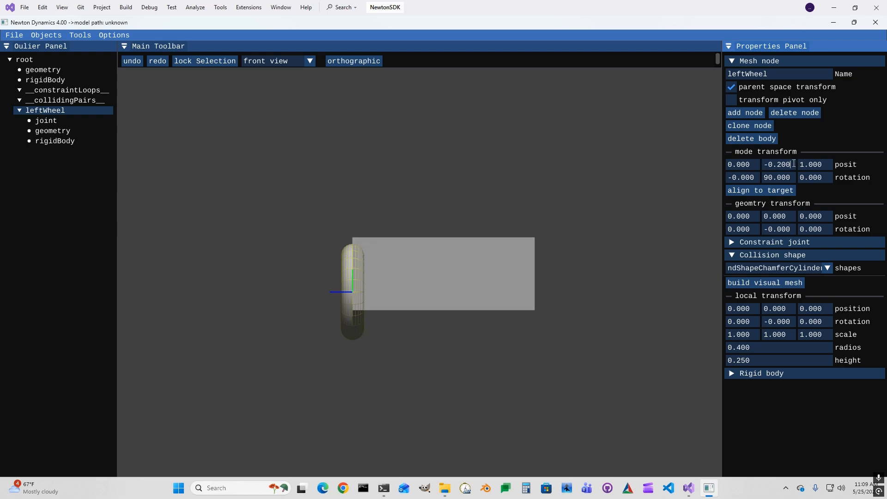
pyautogui.write('3')
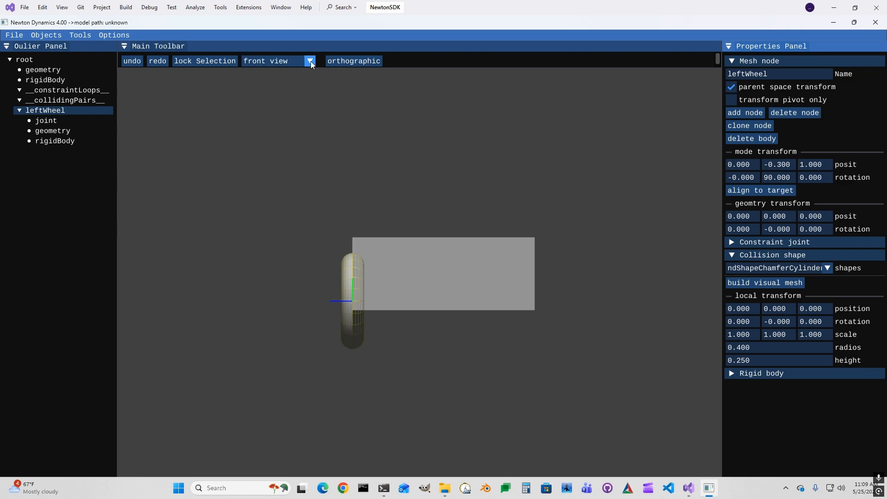
# Step: Switch the viewport to the left side view and set the leftWheel node's X position to -1.5
pyautogui.click(306, 61)
pyautogui.click(294, 110)
pyautogui.click(755, 164)
pyautogui.write('-')
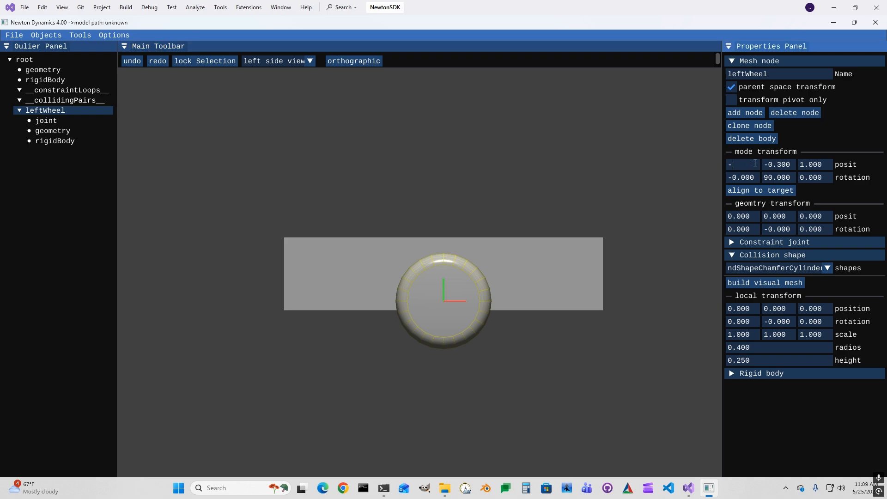
pyautogui.write('1.5')
pyautogui.press('Return')
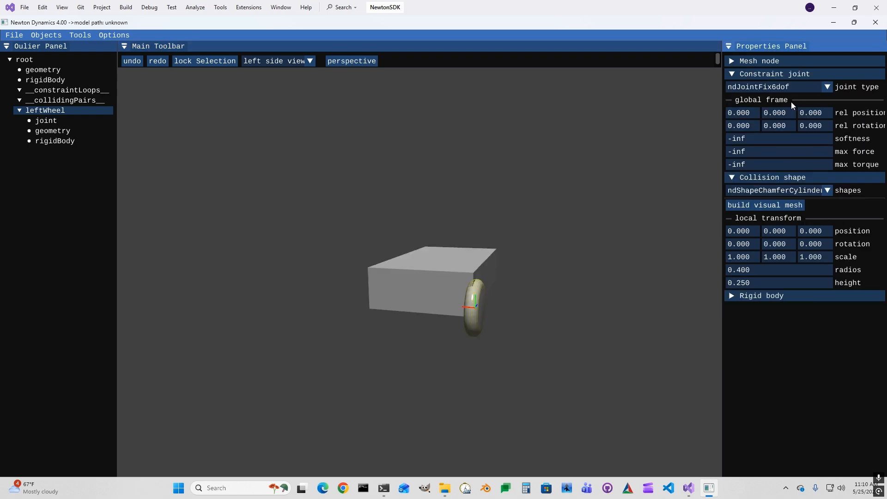
# Step: Change leftWheel's joint type to ndJointRoller and enable the limits of its linear actuator
pyautogui.click(827, 87)
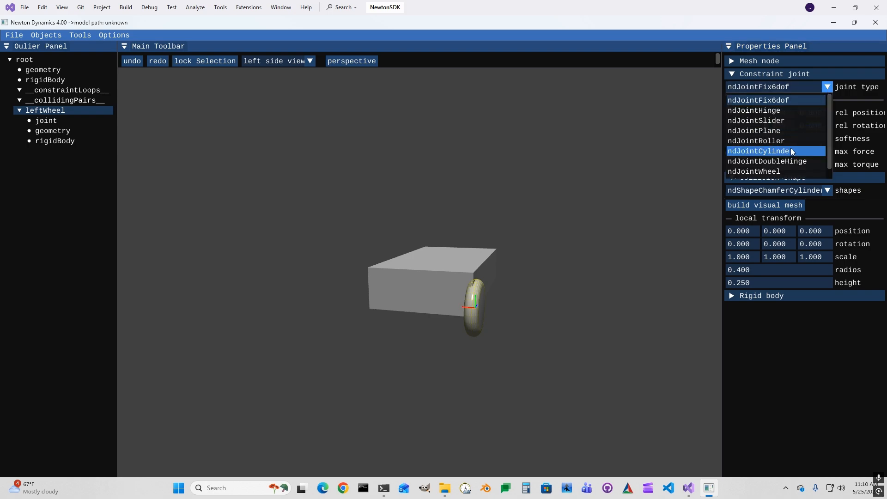
pyautogui.click(766, 140)
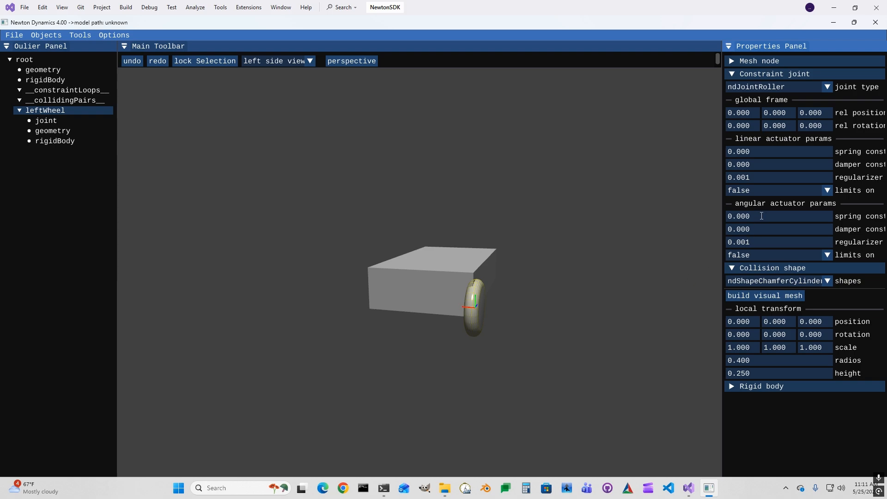
pyautogui.click(764, 151)
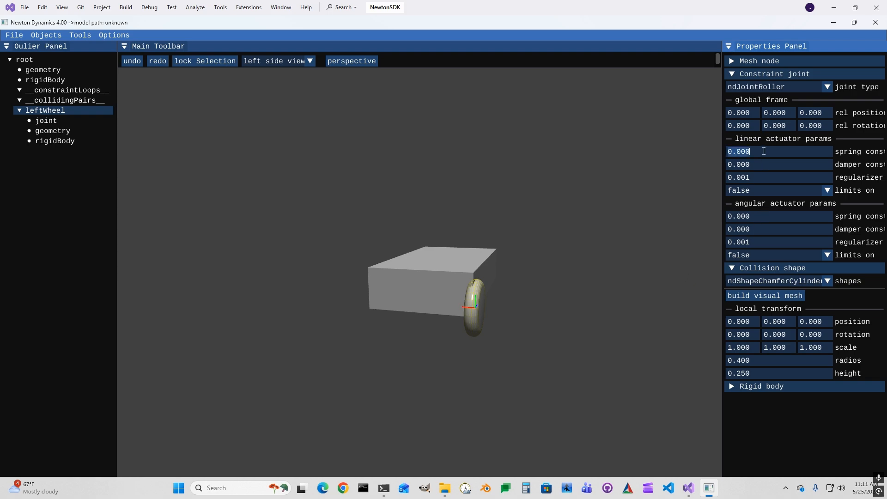
pyautogui.click(831, 193)
pyautogui.click(739, 204)
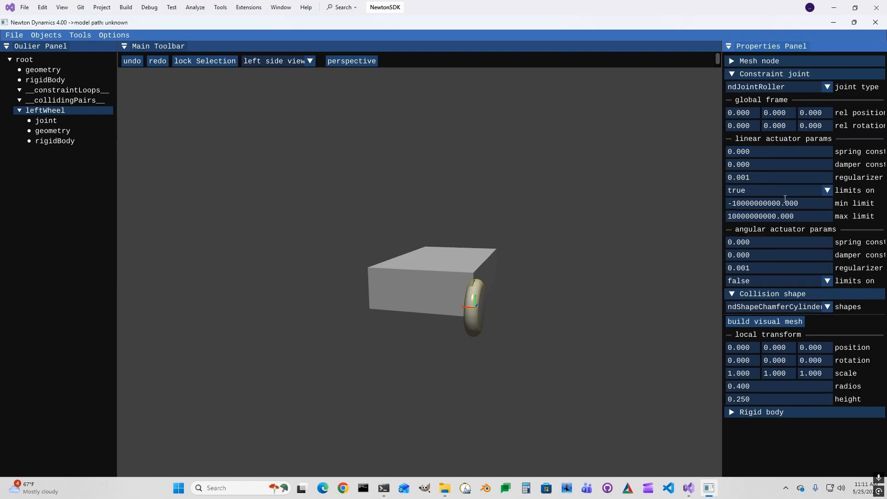
# Step: Set the linear actuator limits of the leftWheel joint to a minimum of -0.1 and a maximum of 0.2
pyautogui.click(787, 202)
pyautogui.press('BackSpace')
pyautogui.write('-0.1')
pyautogui.press('Return')
pyautogui.click(800, 216)
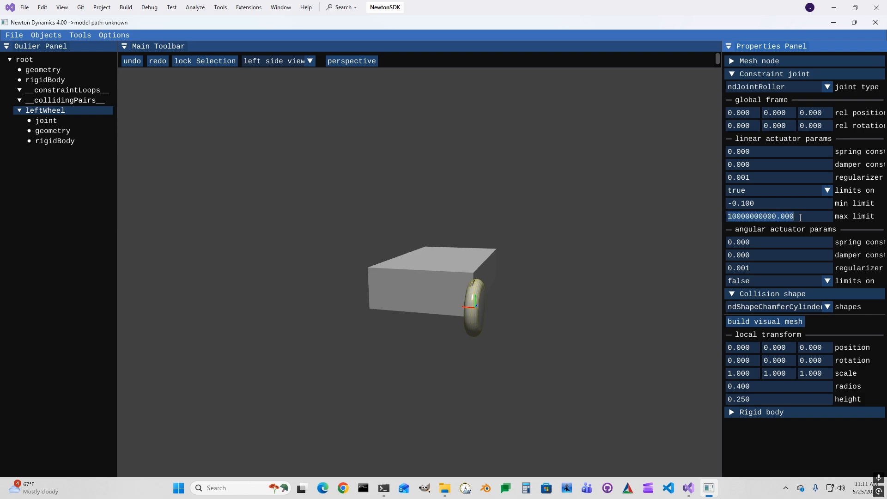
pyautogui.press('BackSpace')
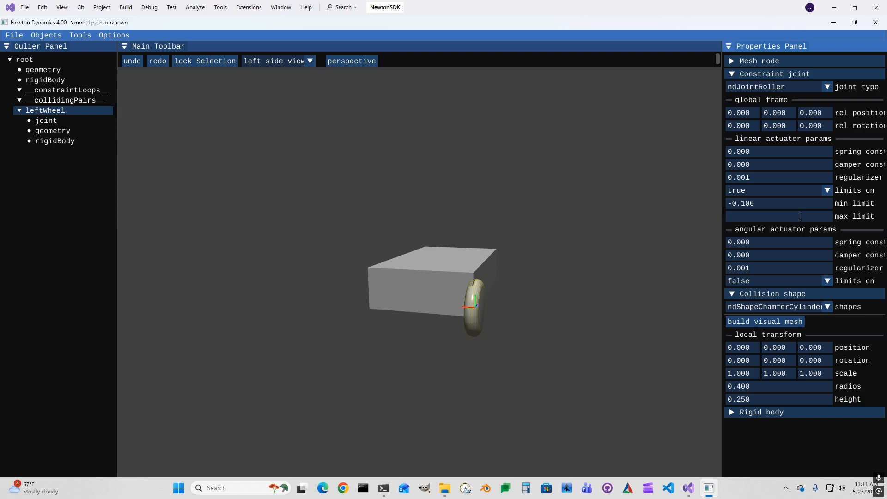
pyautogui.write('0.2')
pyautogui.press('Return')
# Step: Turn on the display of joints in the viewport
pyautogui.moveTo(531, 304); pyautogui.dragTo(494, 307)
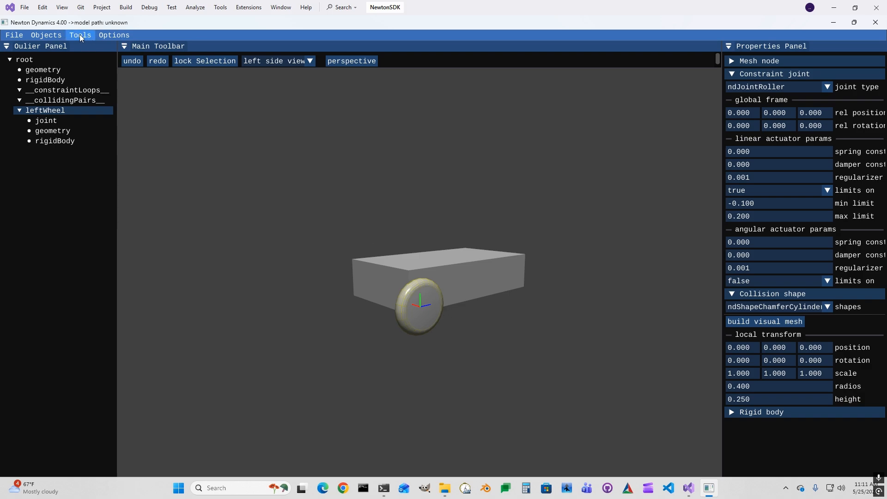
pyautogui.click(115, 36)
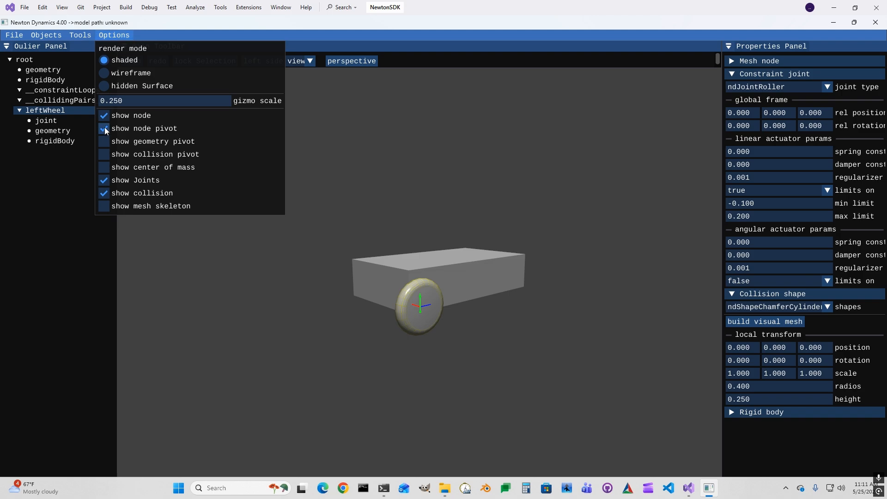
pyautogui.click(465, 322)
pyautogui.moveTo(465, 322)
pyautogui.mouseDown()
pyautogui.moveTo(524, 322)
pyautogui.moveTo(468, 322)
pyautogui.moveTo(502, 322)
pyautogui.moveTo(480, 323)
pyautogui.mouseUp()
# Step: Set the leftWheel joint's linear spring constant to 1000 and its damper constant to 20
pyautogui.click(767, 150)
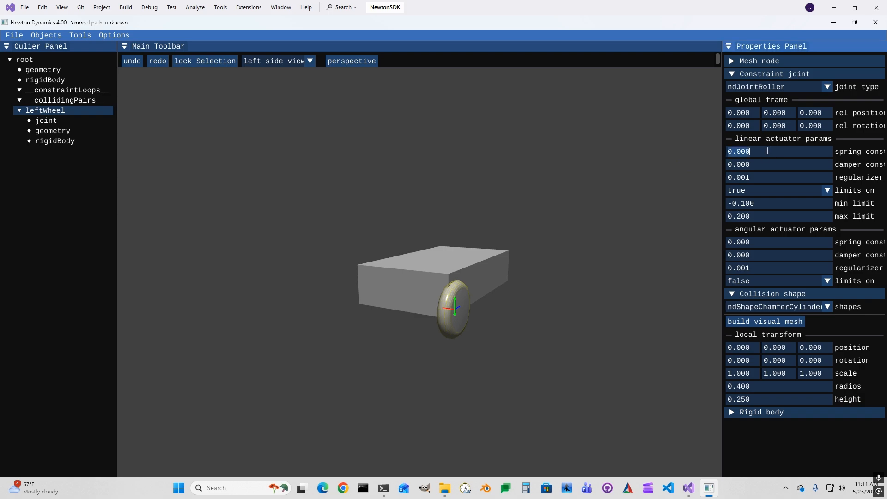
pyautogui.press('BackSpace')
pyautogui.press('BackSpace')
pyautogui.press('BackSpace')
pyautogui.press('BackSpace')
pyautogui.press('BackSpace')
pyautogui.write('1000.0')
pyautogui.press('Return')
pyautogui.click(761, 165)
pyautogui.press('BackSpace')
pyautogui.write('20.0')
pyautogui.press('Return')
# Step: Set the linear actuator regularizer of the leftWheel joint to 0.1
pyautogui.click(766, 178)
pyautogui.click(766, 178)
pyautogui.press('BackSpace')
pyautogui.press('BackSpace')
pyautogui.press('BackSpace')
pyautogui.write('1')
pyautogui.press('Return')
pyautogui.moveTo(549, 247)
pyautogui.mouseDown()
pyautogui.moveTo(561, 253)
pyautogui.moveTo(464, 278)
pyautogui.moveTo(542, 261)
pyautogui.moveTo(545, 245)
pyautogui.moveTo(521, 260)
pyautogui.moveTo(543, 256)
pyautogui.mouseUp()
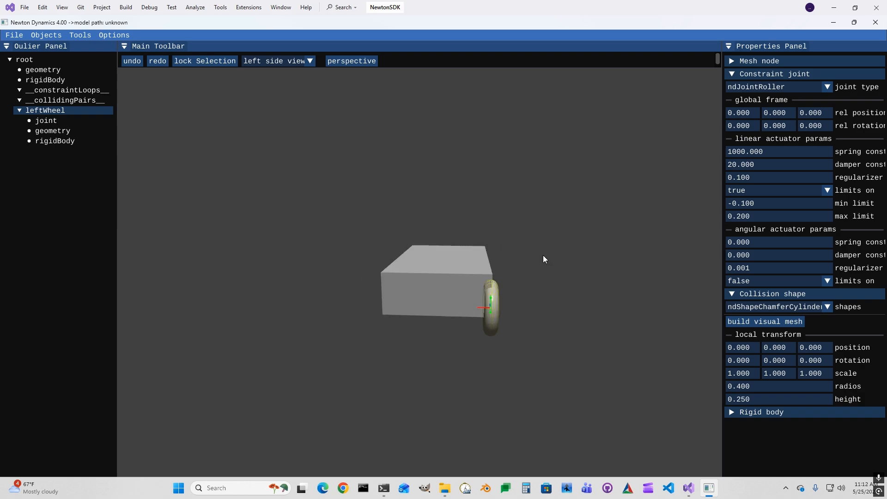
# Step: Switch the viewport to the back view and rename the leftWheel node as rightWheel
pyautogui.click(310, 58)
pyautogui.click(279, 85)
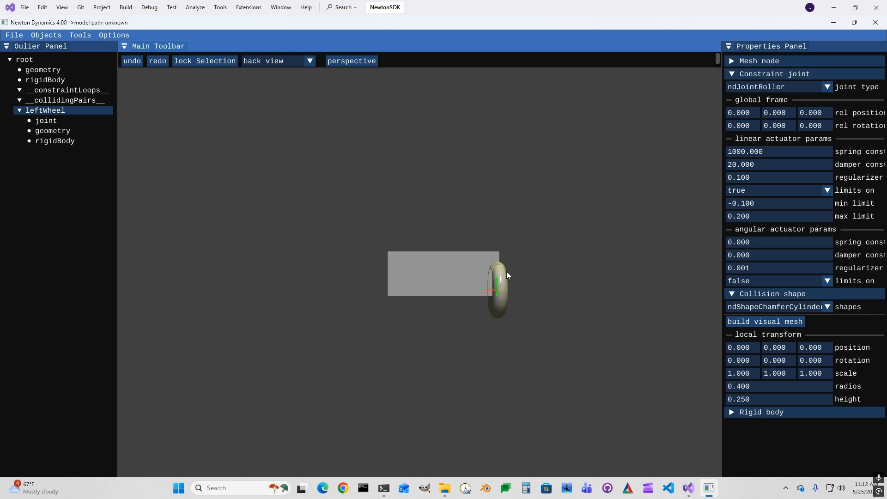
pyautogui.click(733, 61)
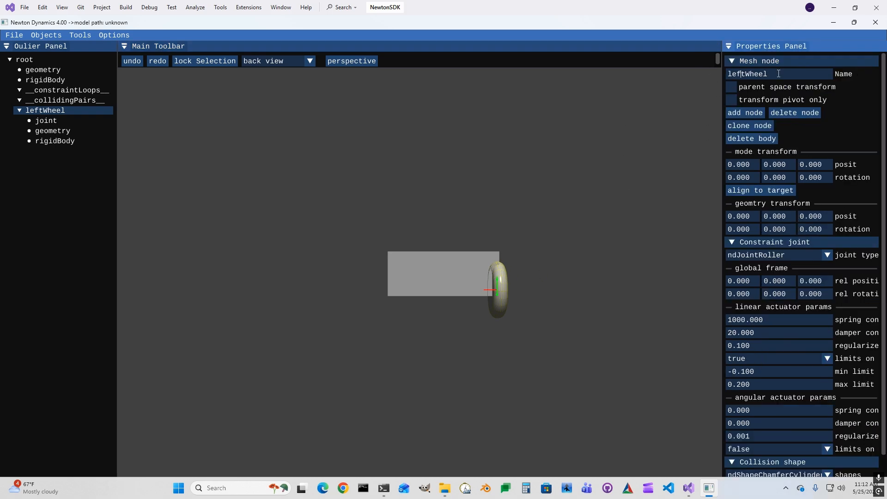
pyautogui.press('BackSpace')
pyautogui.press('BackSpace')
pyautogui.press('BackSpace')
pyautogui.press('BackSpace')
pyautogui.write('right')
pyautogui.press('Return')
# Step: Clone the rightWheel node and rename the copy as leftWheel
pyautogui.click(746, 126)
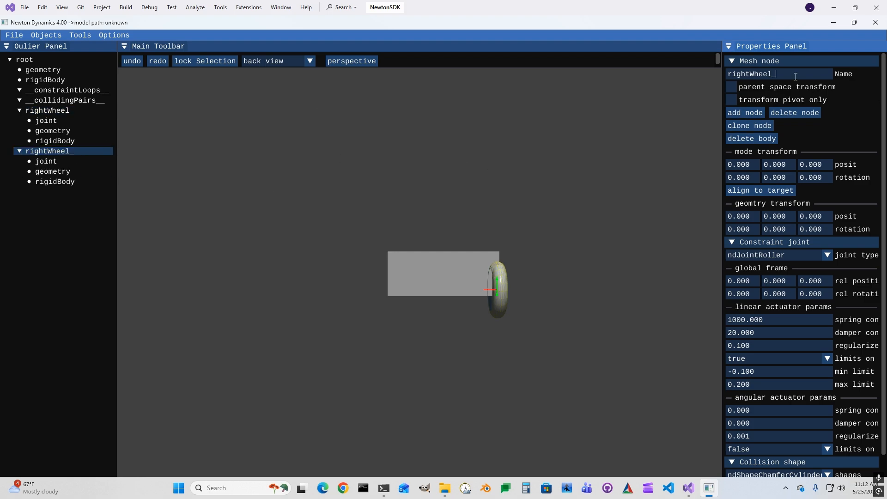
pyautogui.press('BackSpace')
pyautogui.press('BackSpace')
pyautogui.press('BackSpace')
pyautogui.press('BackSpace')
pyautogui.press('BackSpace')
pyautogui.press('BackSpace')
pyautogui.write('left')
pyautogui.press('Return')
# Step: Turn on parent space transform for the cloned leftWheel node and set its Z position to -1
pyautogui.click(731, 87)
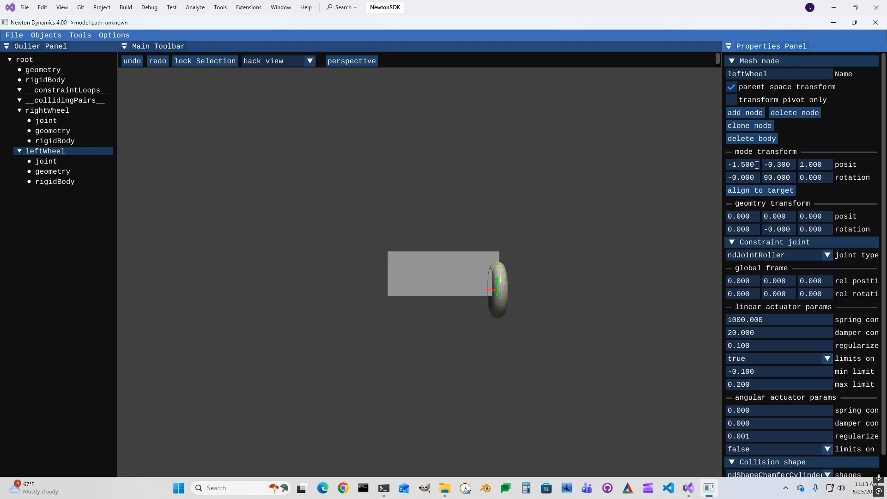
pyautogui.click(828, 163)
pyautogui.write('-')
pyautogui.press('Return')
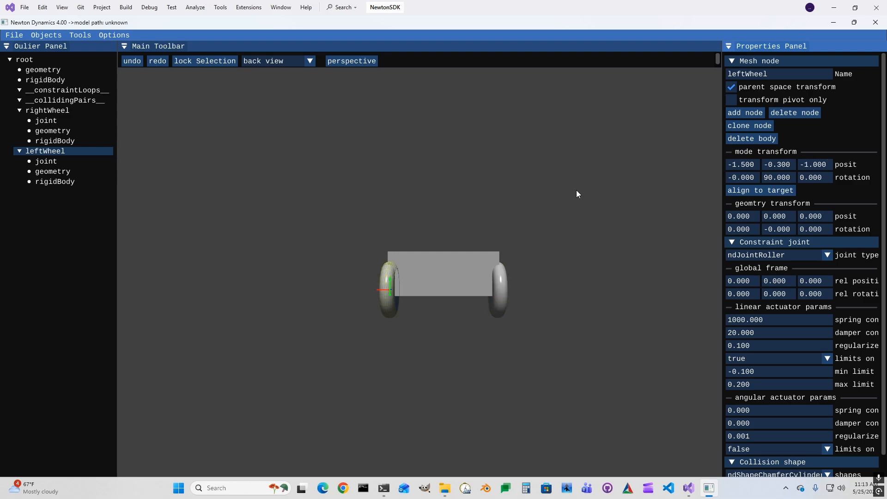
pyautogui.moveTo(581, 218); pyautogui.dragTo(576, 234)
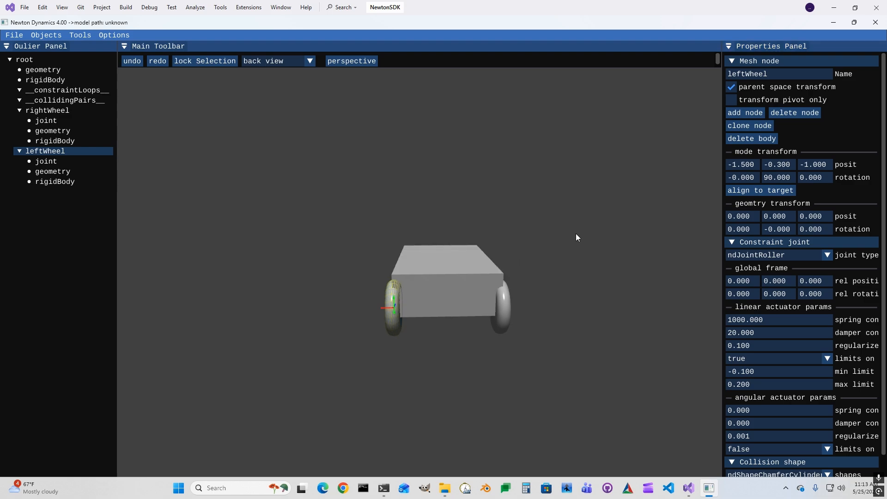
# Step: Clone the leftWheel node and rename the copy as frontWheel
pyautogui.click(750, 125)
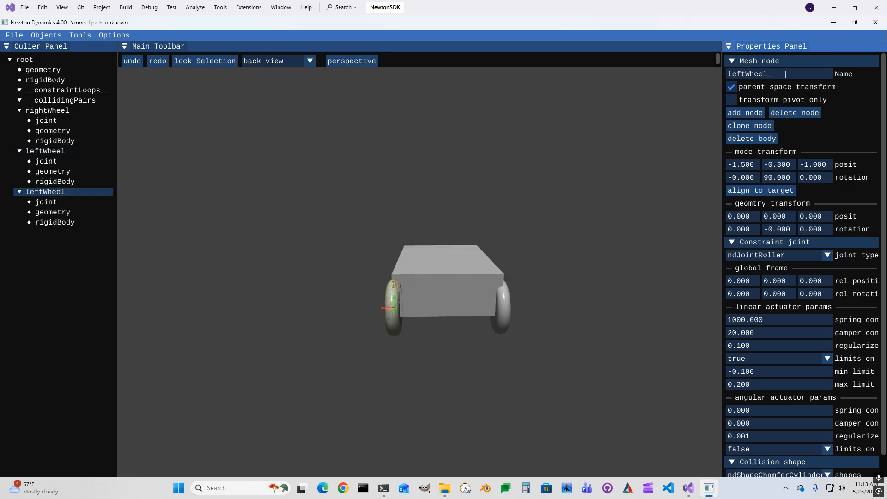
pyautogui.press('BackSpace')
pyautogui.press('BackSpace')
pyautogui.press('BackSpace')
pyautogui.press('BackSpace')
pyautogui.press('BackSpace')
pyautogui.write('front')
pyautogui.press('Return')
# Step: Move the frontWheel node to the chassis front centre by setting its Z position to 0 and X position to 1.5
pyautogui.click(827, 164)
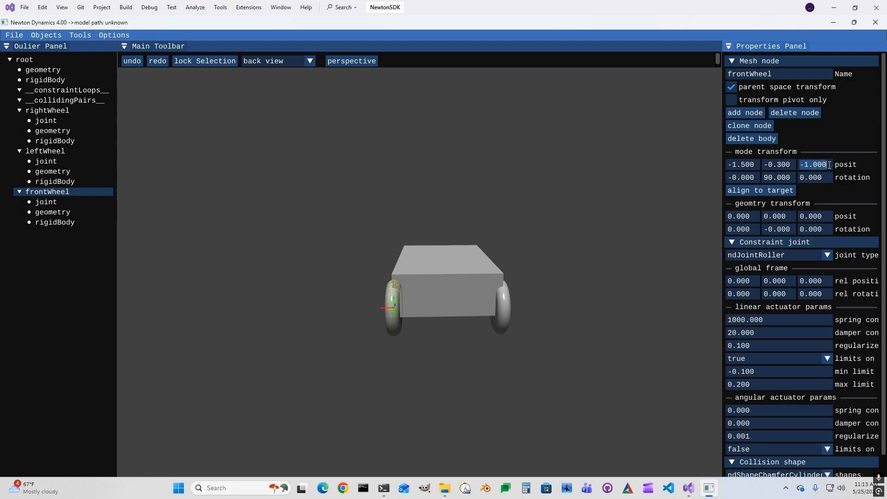
pyautogui.write('0')
pyautogui.press('Return')
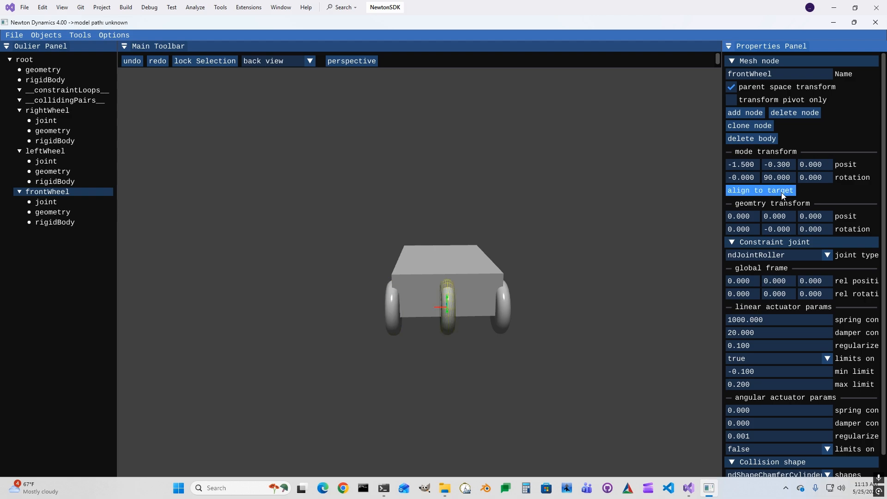
pyautogui.click(759, 164)
pyautogui.press('Home')
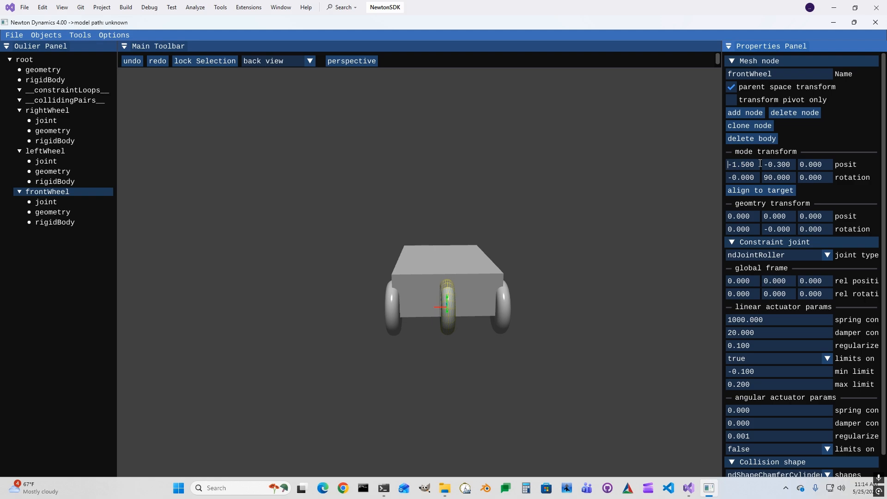
pyautogui.press('BackSpace')
pyautogui.press('Return')
pyautogui.moveTo(536, 284); pyautogui.dragTo(445, 277)
# Step: Change frontWheel's joint type to ndJointWheel
pyautogui.click(762, 61)
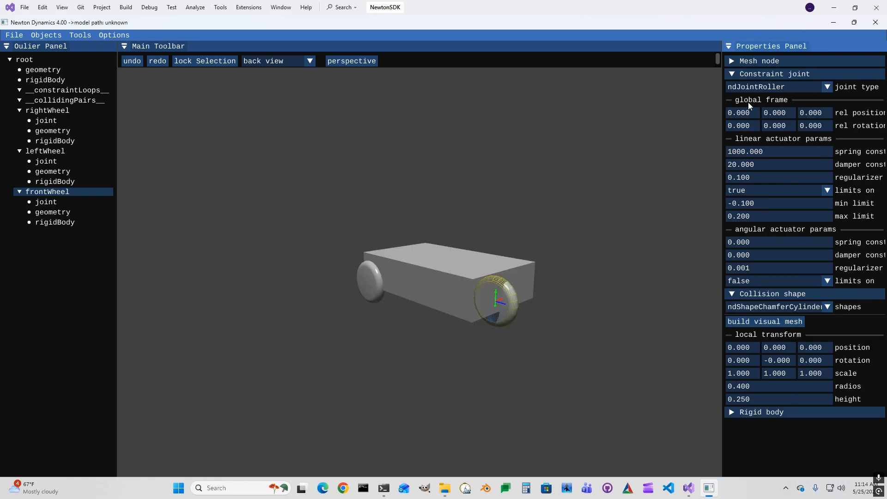
pyautogui.click(828, 86)
pyautogui.click(769, 162)
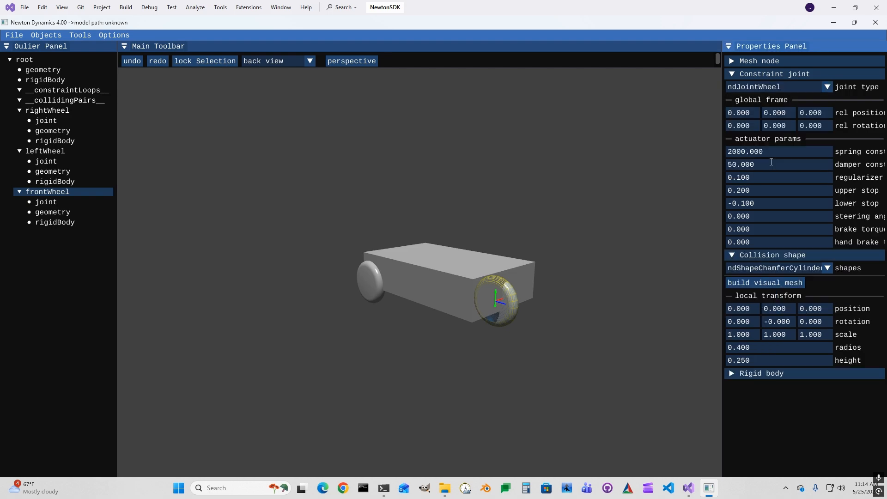
# Step: Set the steering angle of the frontWheel joint to 35
pyautogui.moveTo(514, 300); pyautogui.dragTo(568, 304)
pyautogui.click(770, 217)
pyautogui.press('BackSpace')
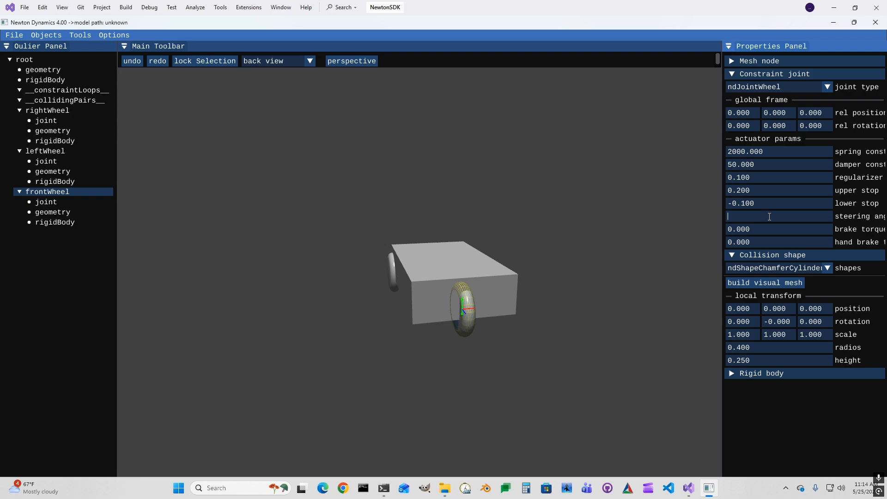
pyautogui.write('35')
pyautogui.press('Return')
pyautogui.moveTo(506, 344)
pyautogui.mouseDown()
pyautogui.moveTo(546, 360)
pyautogui.moveTo(458, 340)
pyautogui.moveTo(496, 344)
pyautogui.mouseUp()
# Step: Add a new child node to root and name it motor
pyautogui.click(732, 63)
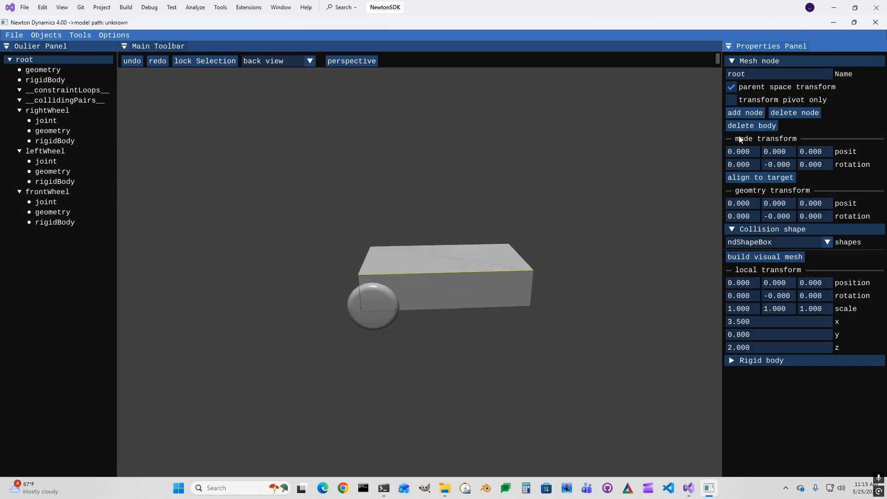
pyautogui.click(749, 113)
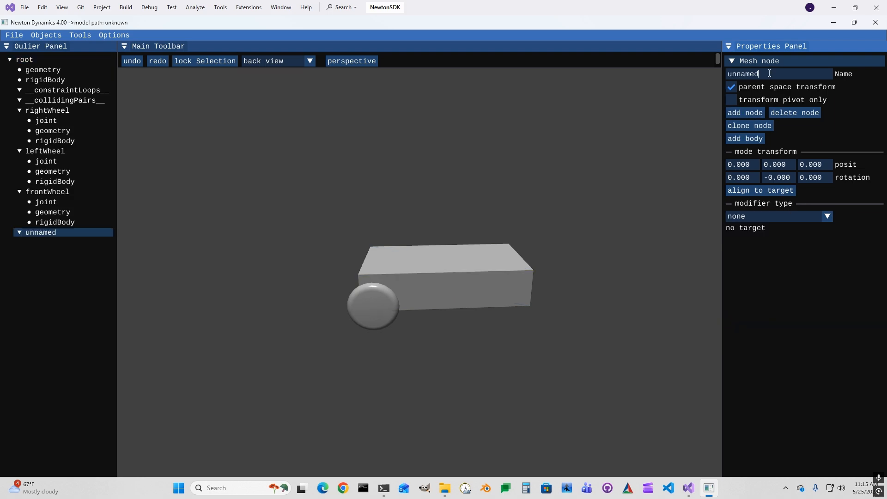
pyautogui.press('BackSpace')
pyautogui.press('BackSpace')
pyautogui.press('BackSpace')
pyautogui.press('BackSpace')
pyautogui.press('BackSpace')
pyautogui.press('BackSpace')
pyautogui.press('BackSpace')
pyautogui.write('motor')
pyautogui.press('Return')
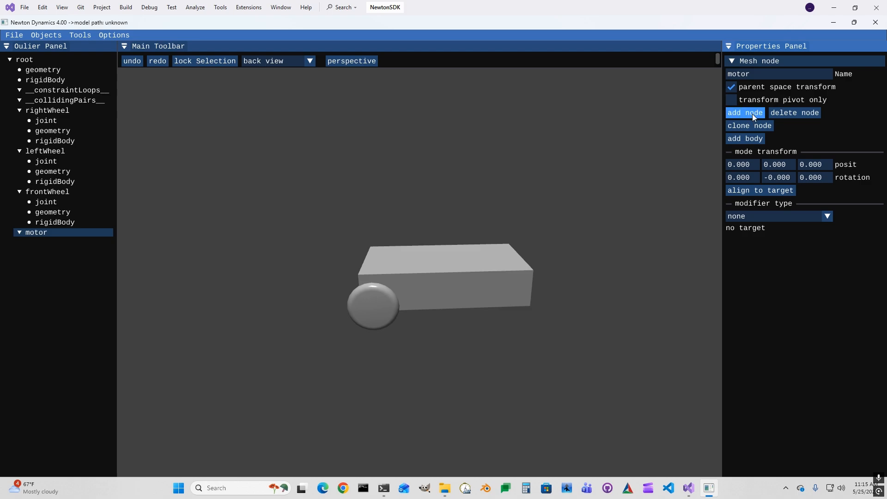
# Step: Add a body to the motor node and replace its ndJointFix6dof joint with another joint type
pyautogui.click(748, 137)
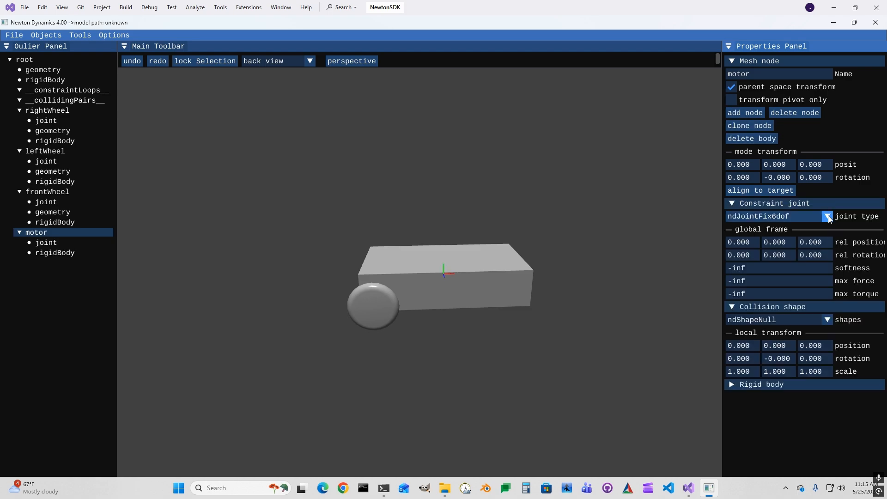
pyautogui.click(828, 216)
pyautogui.click(788, 280)
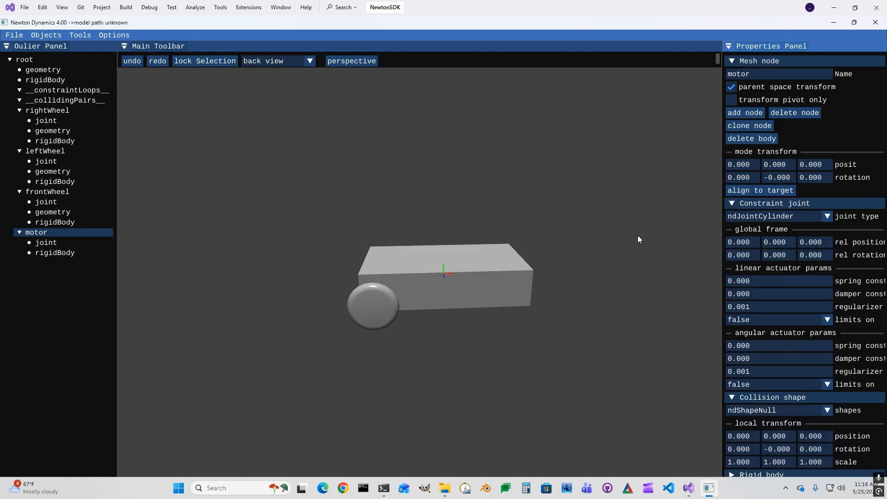
pyautogui.click(827, 216)
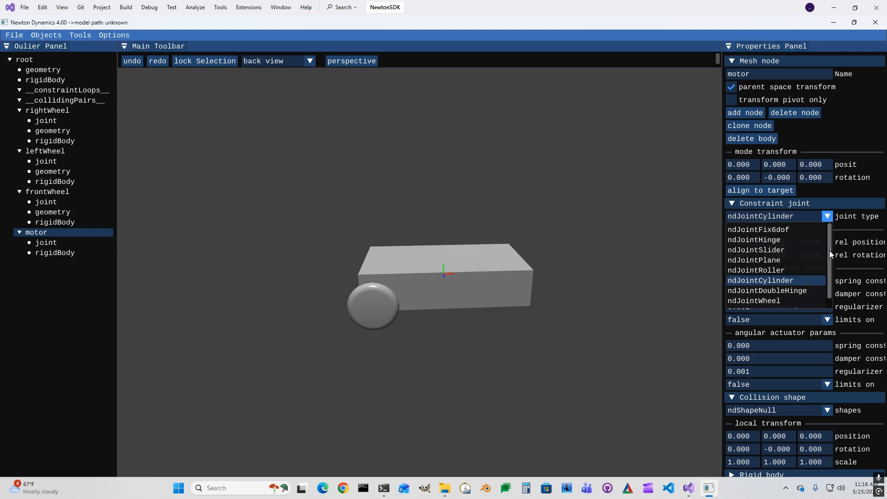
pyautogui.click(785, 289)
# Step: Set the motor node's collision shape to ndShapeCylinder
pyautogui.click(732, 203)
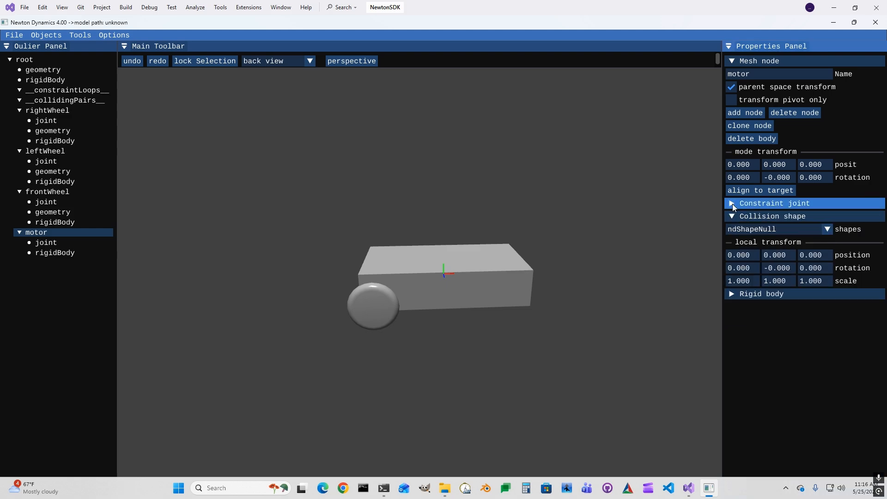
pyautogui.click(827, 229)
pyautogui.click(780, 284)
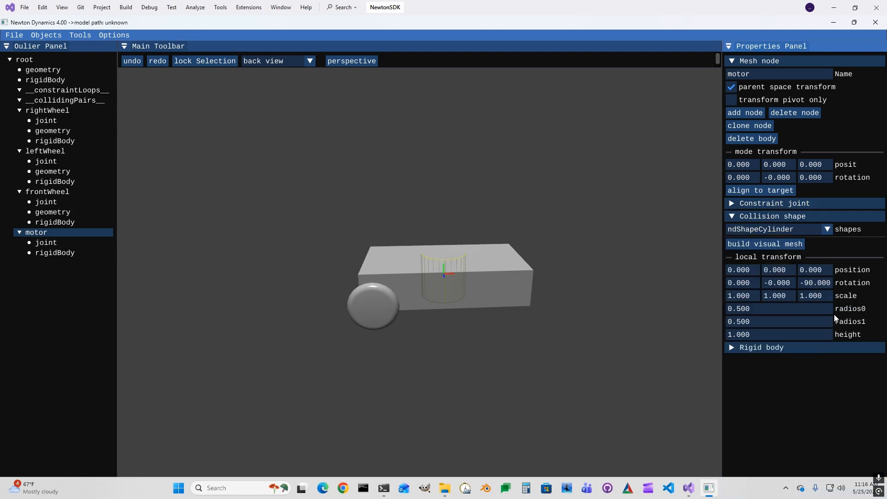
# Step: Set both radii of the motor's collision cylinder to 0.1
pyautogui.doubleClick(758, 309)
pyautogui.write('0.1')
pyautogui.doubleClick(763, 321)
pyautogui.write('0.1')
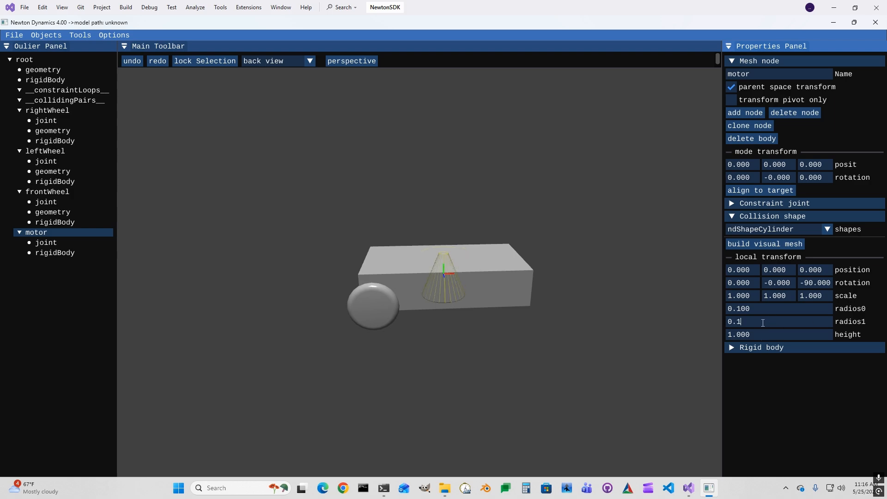
pyautogui.press('Return')
# Step: Set radios0 and radios1 of the motor's cylinder shape to 0.2
pyautogui.doubleClick(757, 311)
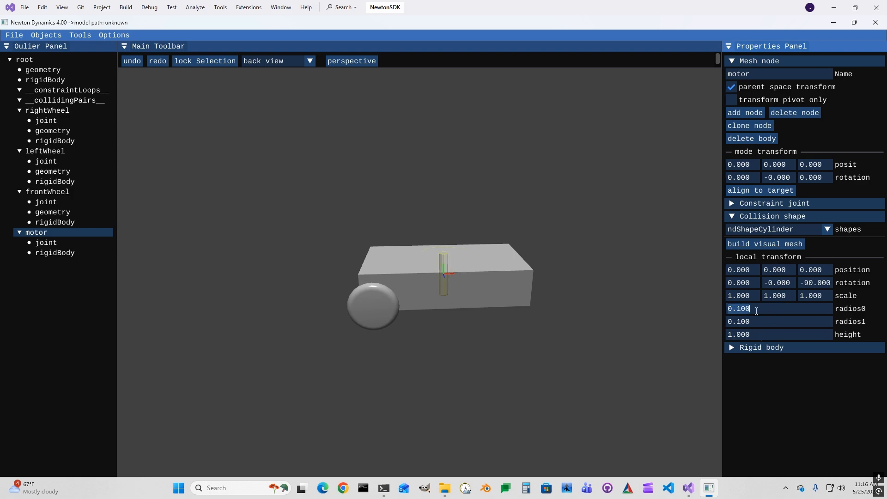
pyautogui.moveTo(586, 323); pyautogui.dragTo(499, 331)
pyautogui.click(758, 309)
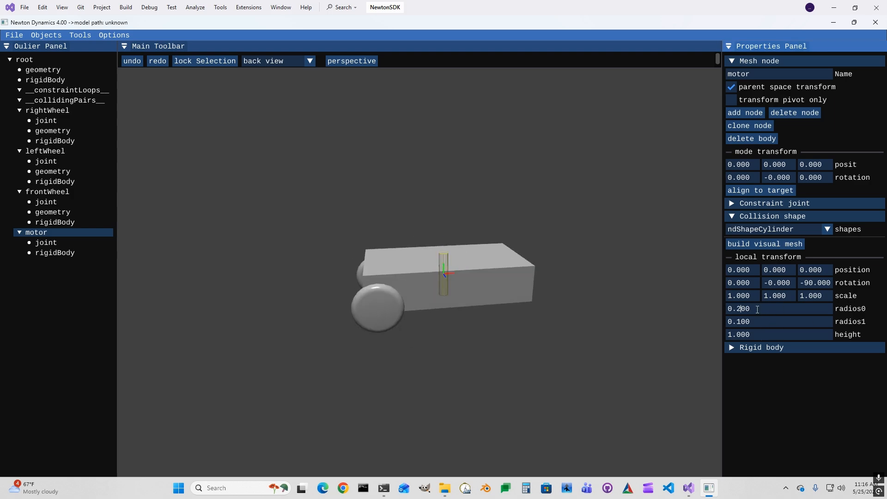
pyautogui.press('Return')
pyautogui.click(760, 322)
pyautogui.press('Return')
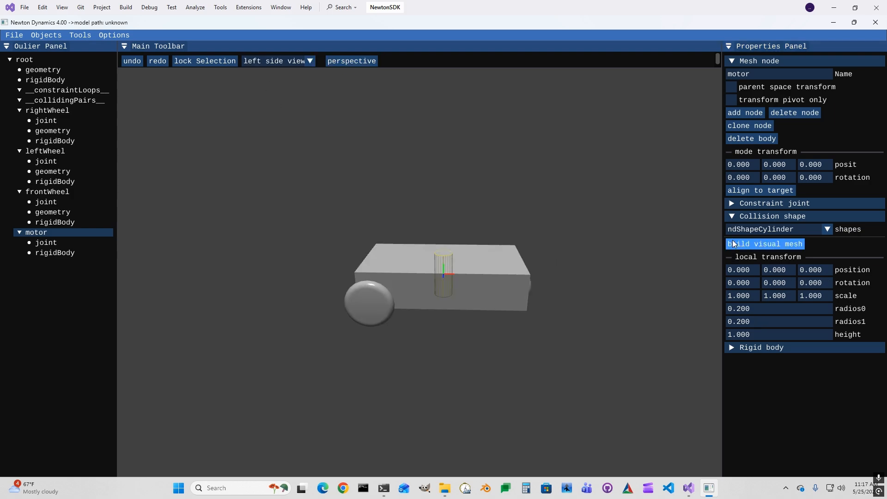
# Step: Rotate the global frame of the motor's ndJointDoubleHinge joint by 90 about its third rotation axis
pyautogui.click(731, 204)
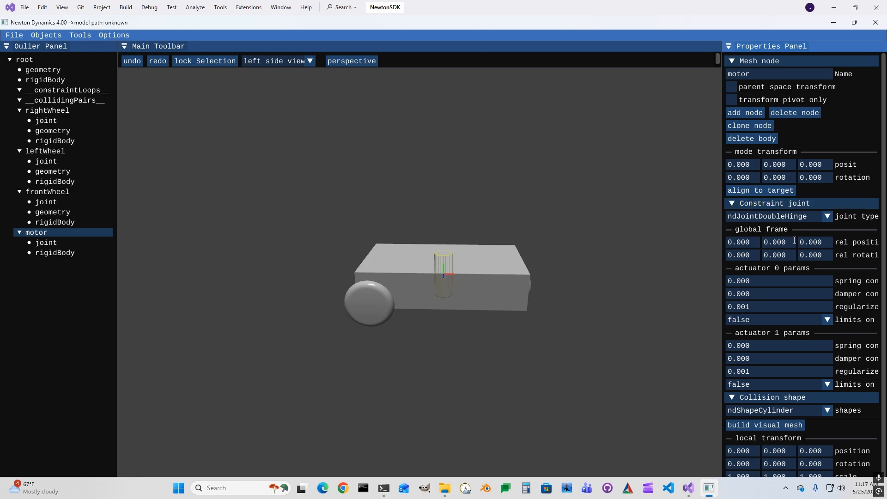
pyautogui.moveTo(474, 334); pyautogui.dragTo(521, 334)
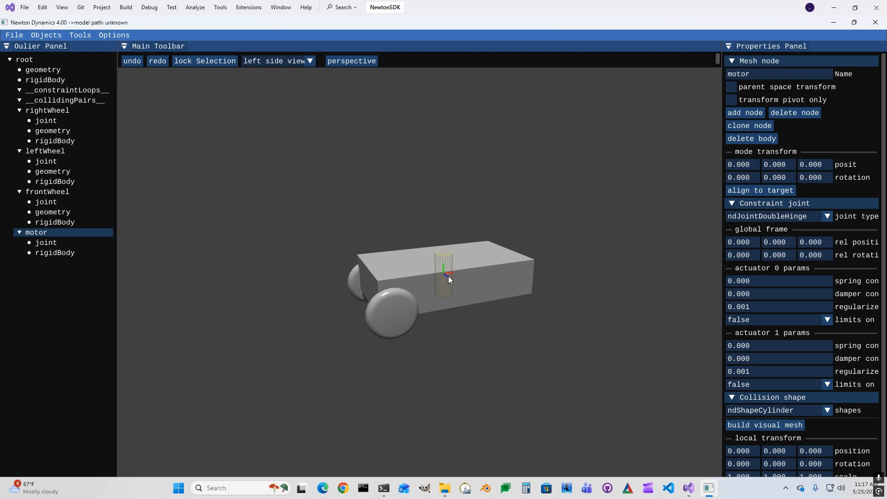
pyautogui.click(823, 256)
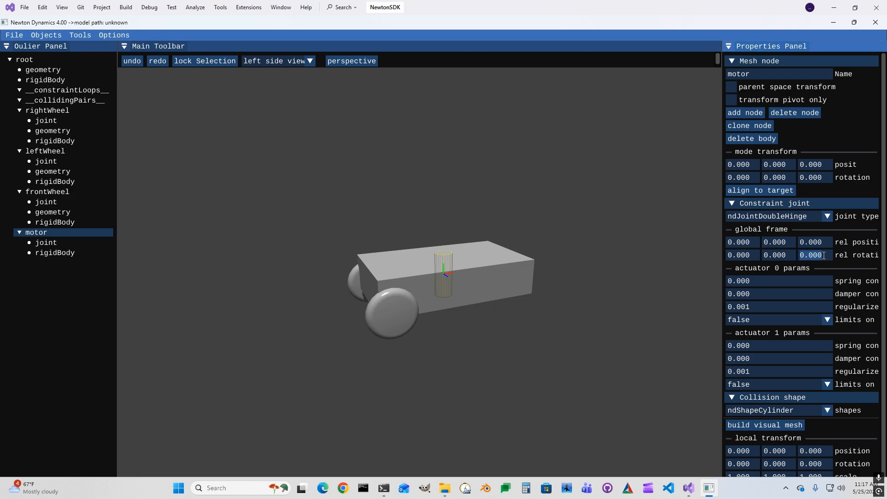
pyautogui.press('BackSpace')
pyautogui.write('90')
pyautogui.press('Return')
pyautogui.moveTo(499, 225); pyautogui.dragTo(545, 246)
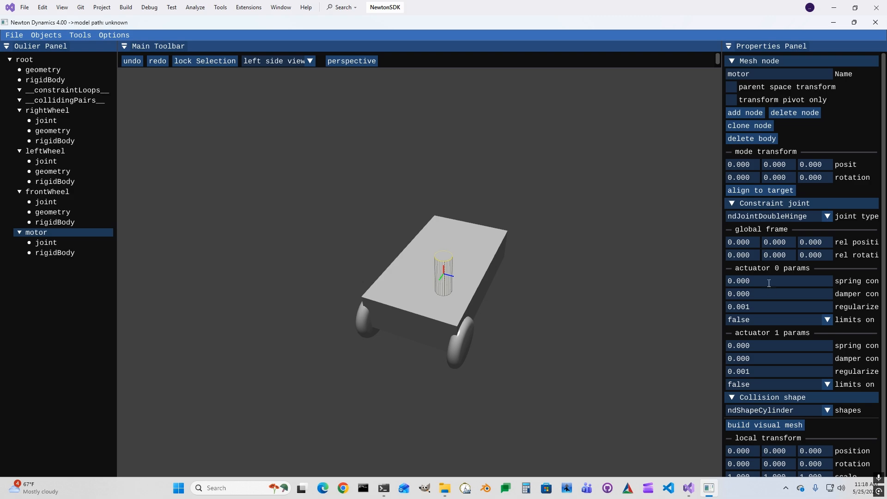
pyautogui.click(790, 255)
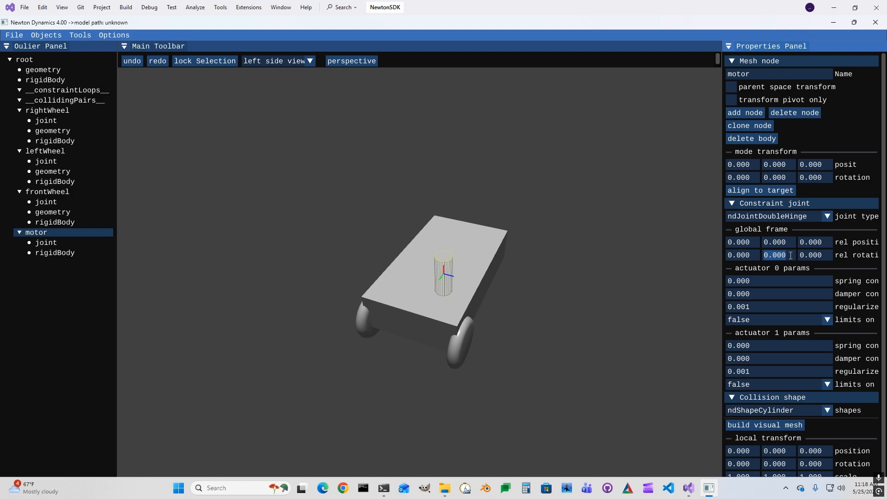
pyautogui.click(755, 257)
pyautogui.moveTo(504, 278); pyautogui.dragTo(595, 315)
# Step: Add a loop joint from the leftWheel rigid body to the motor node
pyautogui.click(379, 306)
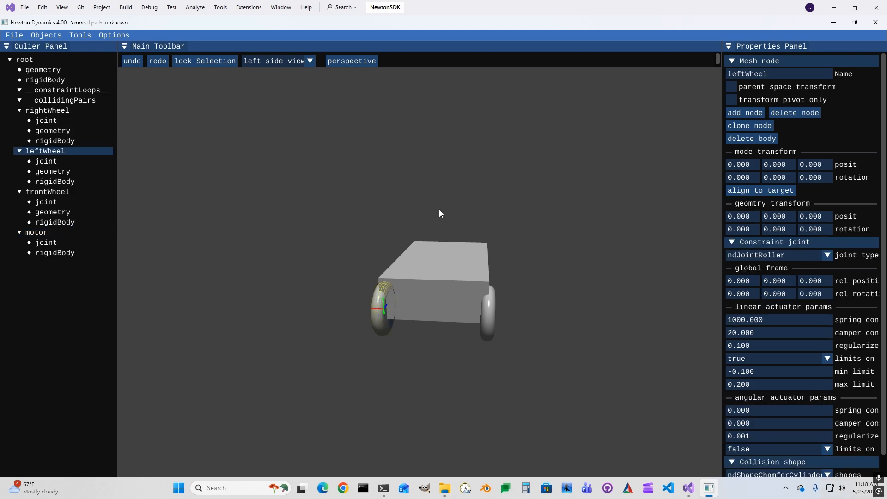
pyautogui.click(733, 63)
pyautogui.click(733, 87)
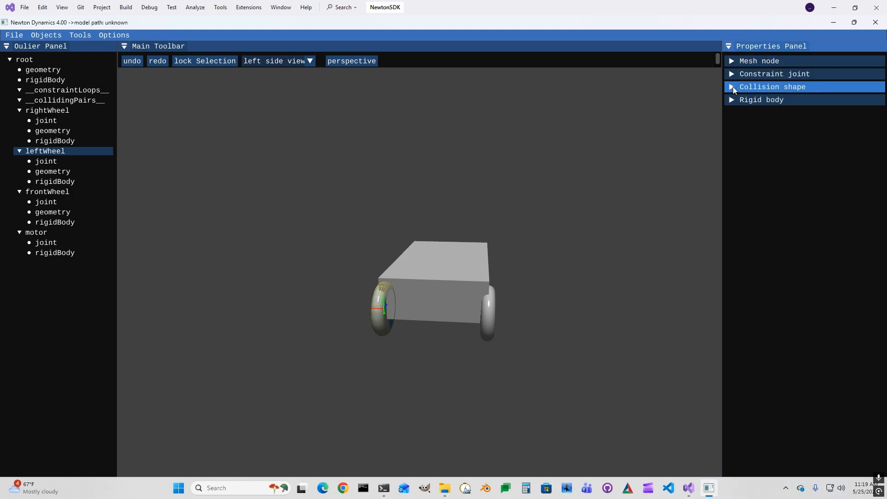
pyautogui.click(731, 99)
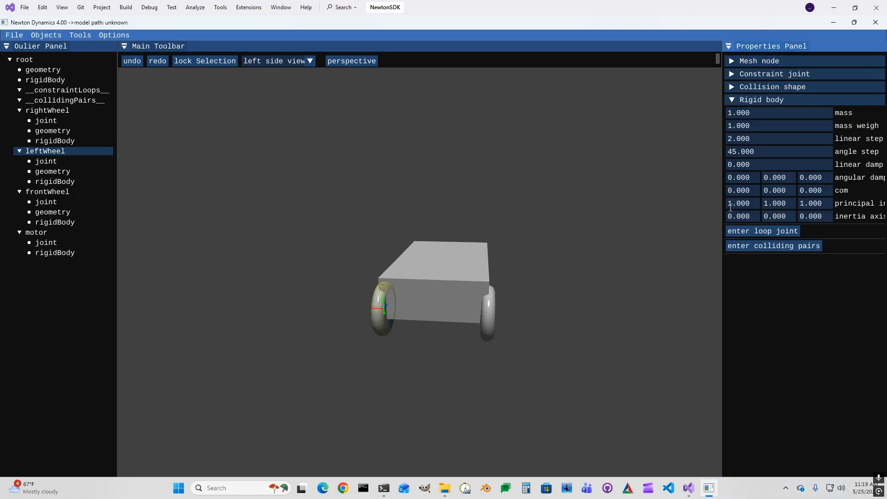
pyautogui.click(758, 231)
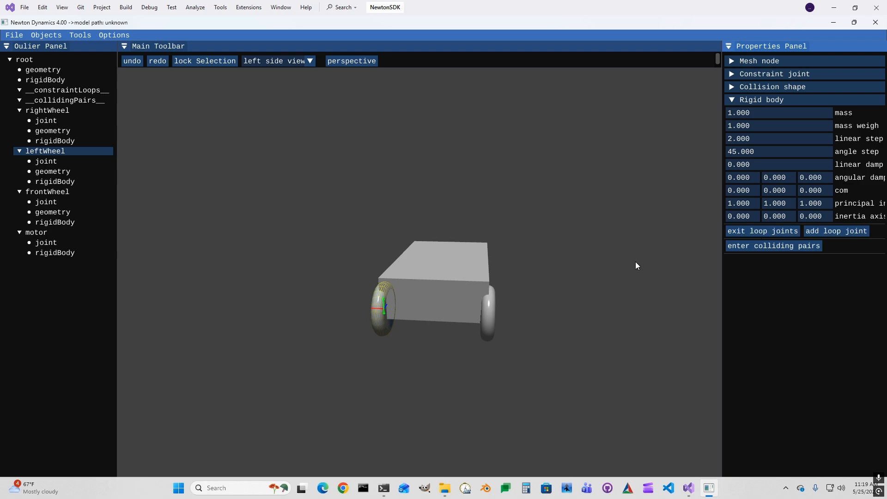
pyautogui.click(40, 233)
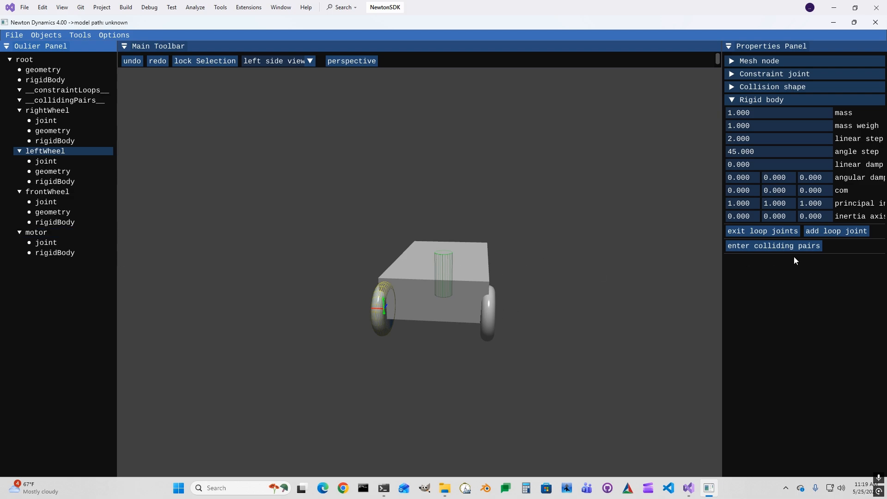
pyautogui.click(835, 231)
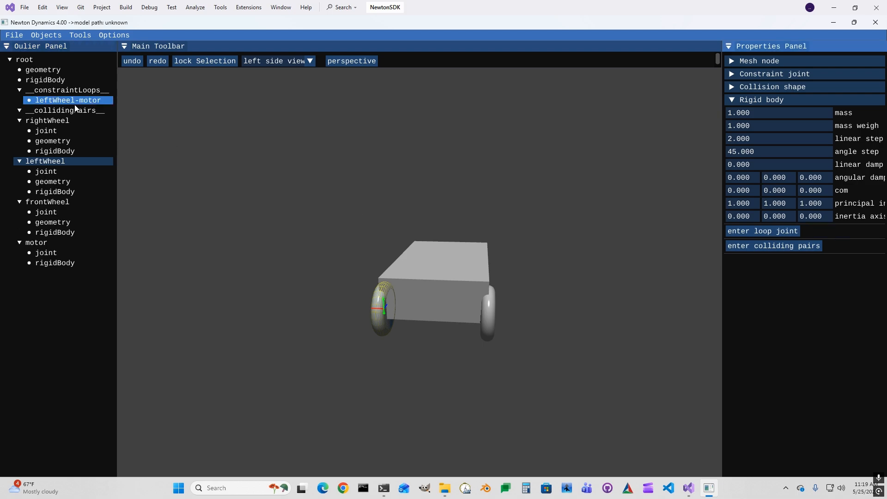
# Step: Add a loop joint from the rightWheel rigid body to the motor node
pyautogui.click(489, 325)
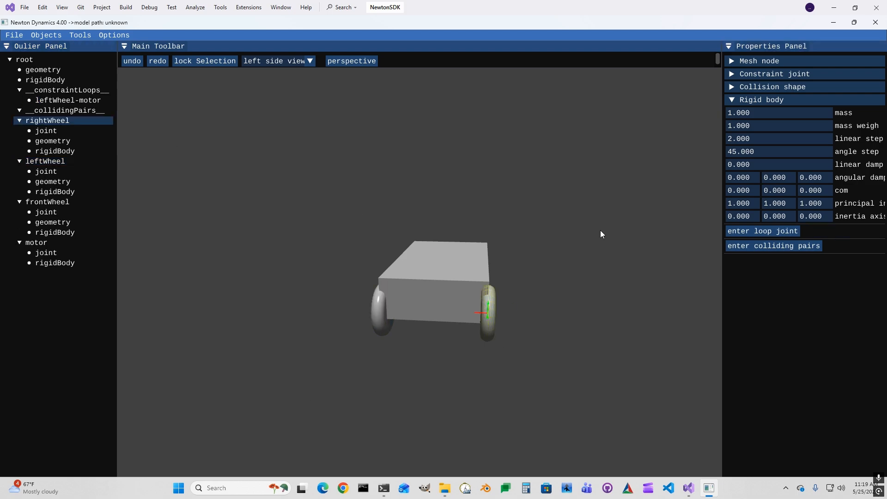
pyautogui.click(763, 231)
pyautogui.click(39, 243)
pyautogui.click(831, 231)
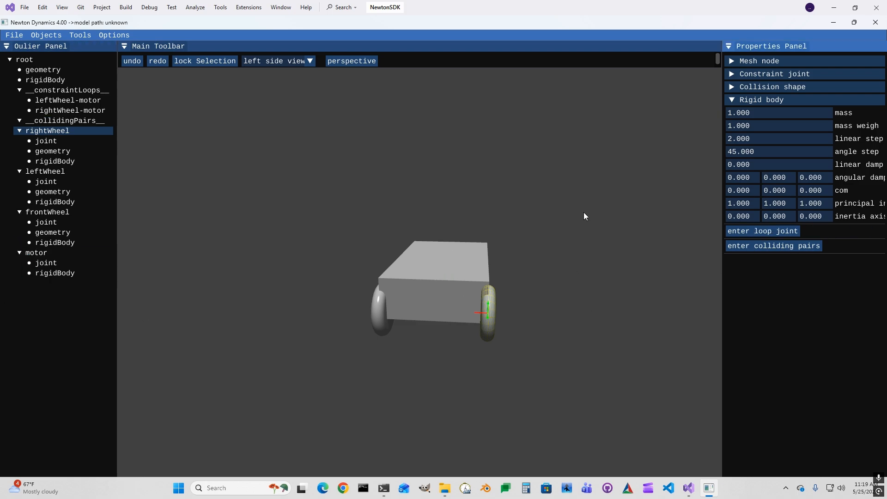
# Step: Lock the selection on the constraint loops, set leftWheel-motor to ndMultiBodyVehicleDifferentialAxle and rotate its parent local frame by 90
pyautogui.click(67, 91)
pyautogui.moveTo(548, 270); pyautogui.dragTo(397, 217)
pyautogui.click(214, 62)
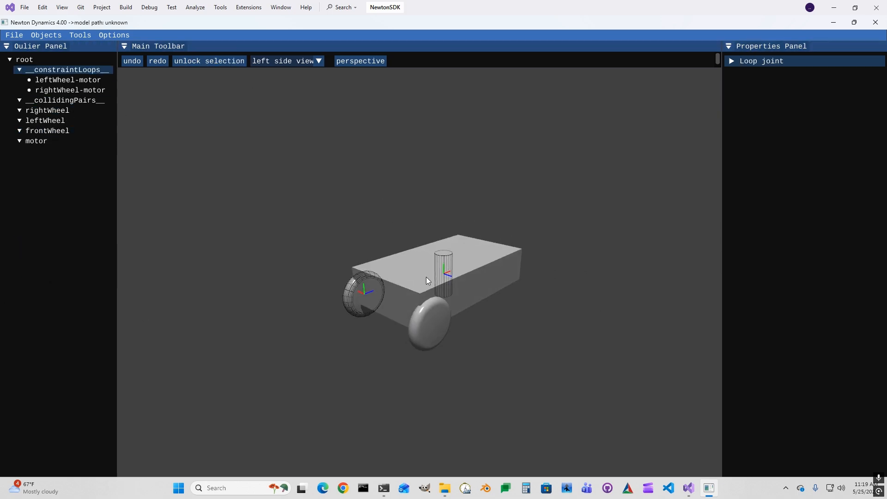
pyautogui.click(758, 61)
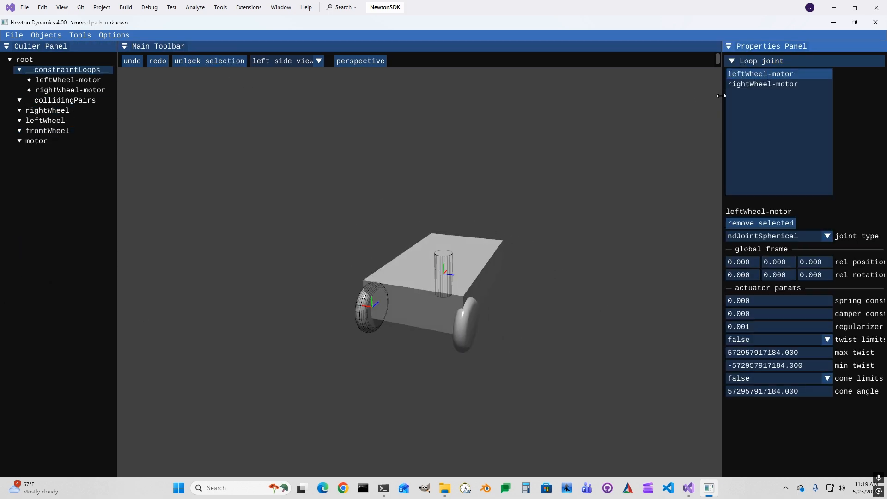
pyautogui.click(827, 236)
pyautogui.scroll(-2, 830, 272)
pyautogui.click(769, 318)
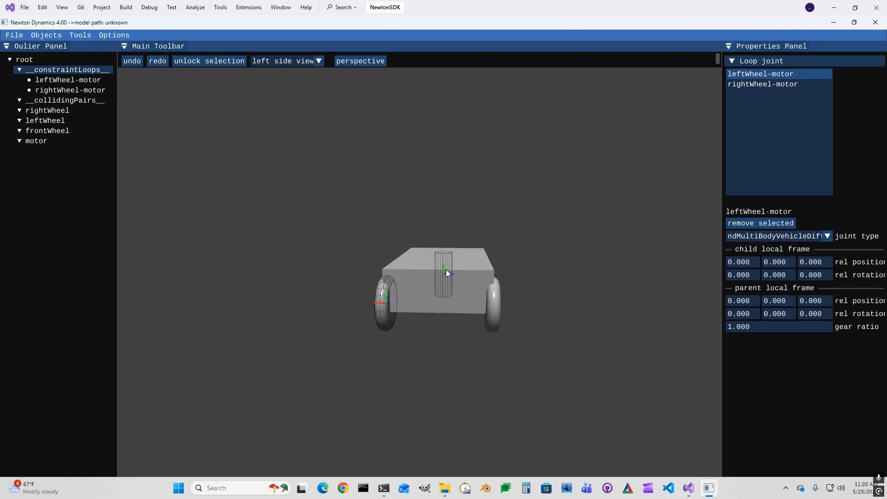
pyautogui.moveTo(788, 317); pyautogui.dragTo(655, 324)
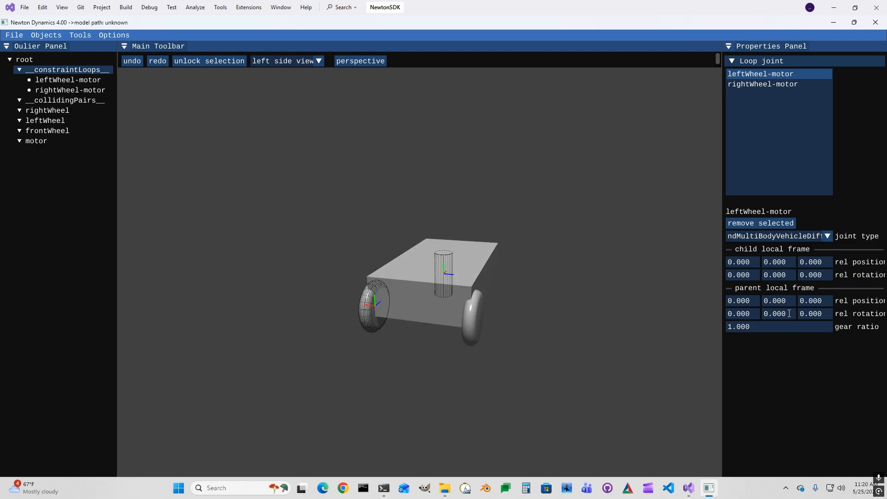
pyautogui.click(813, 314)
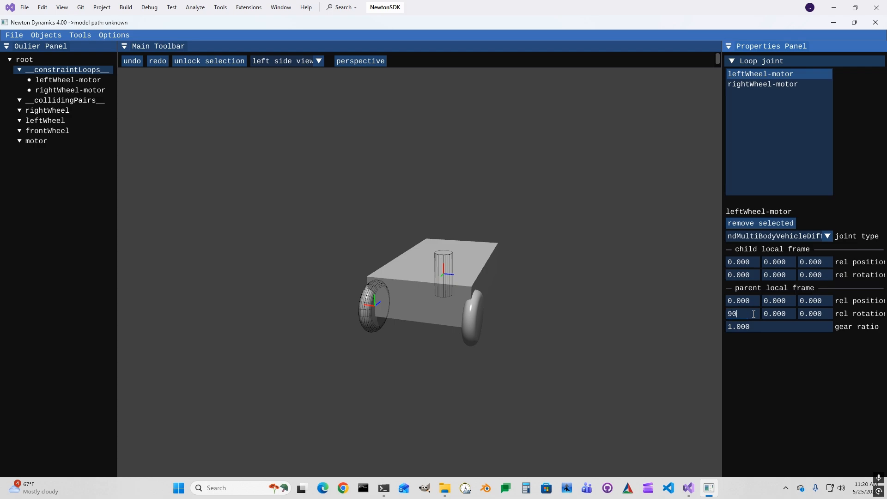
# Step: Set the rightWheel-motor loop joint type to ndMultiBodyVehicleDifferentialAxle and rotate its parent local frame so the red axis points up
pyautogui.click(763, 84)
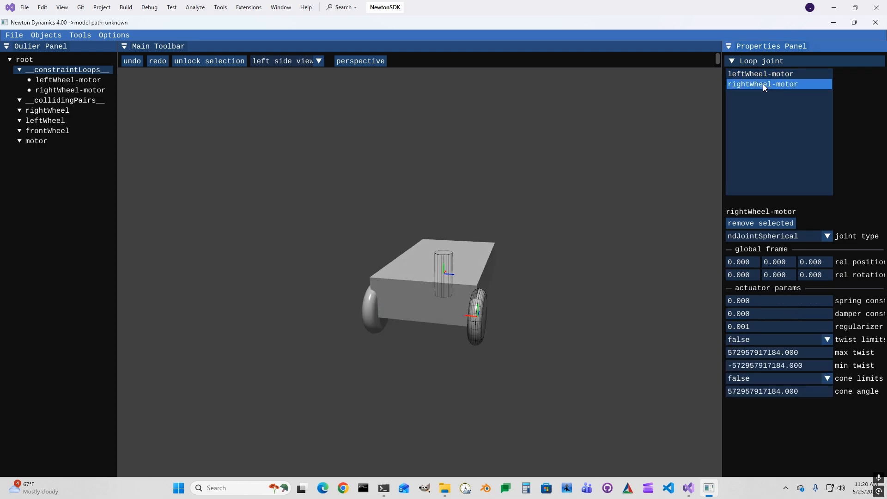
pyautogui.click(827, 236)
pyautogui.scroll(-3, 822, 281)
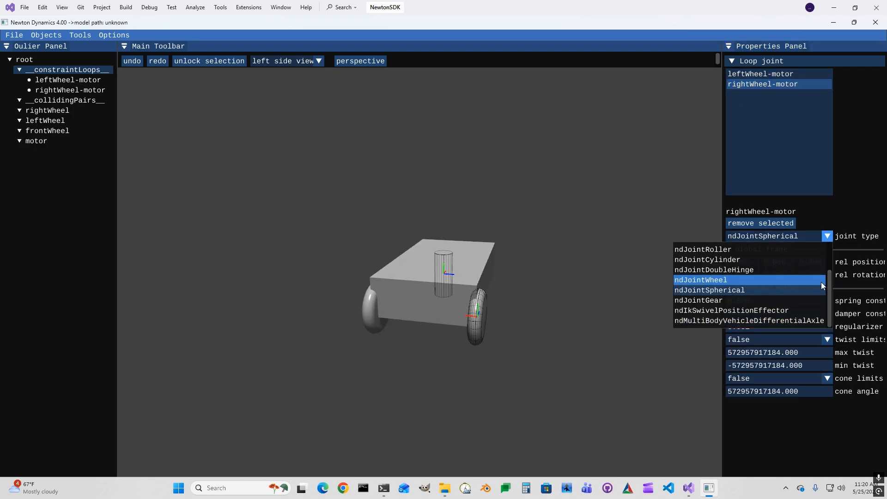
pyautogui.click(786, 319)
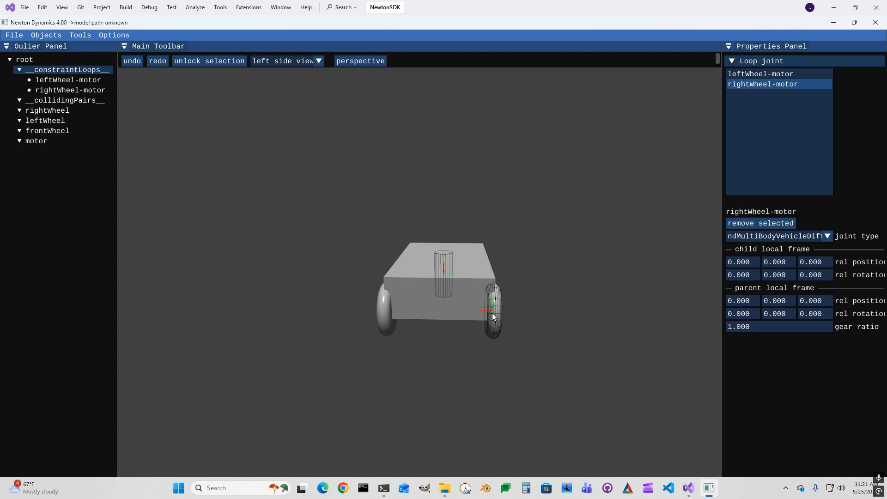
# Step: Compare the joint frame orientations of the leftWheel-motor and rightWheel-motor loop joints
pyautogui.click(765, 74)
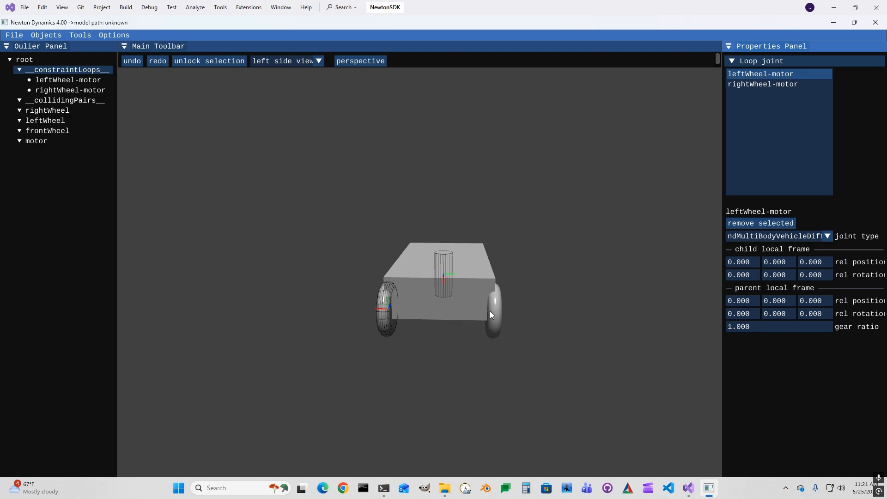
pyautogui.click(772, 84)
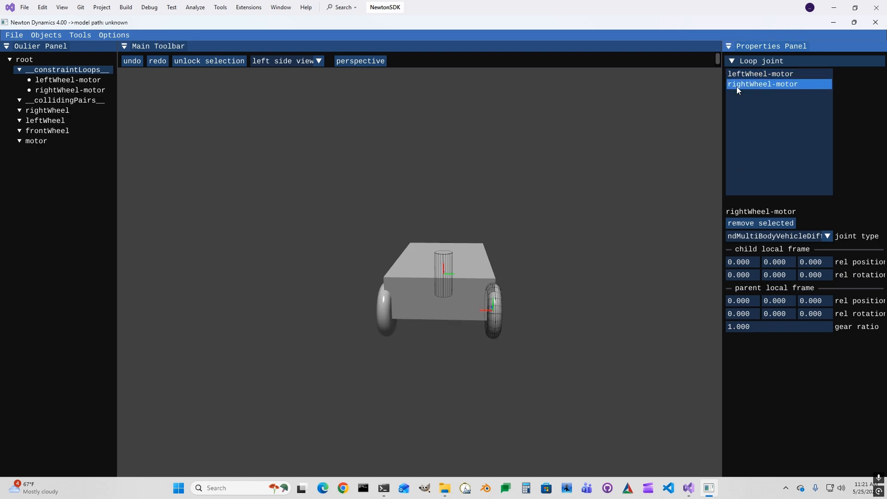
pyautogui.click(748, 73)
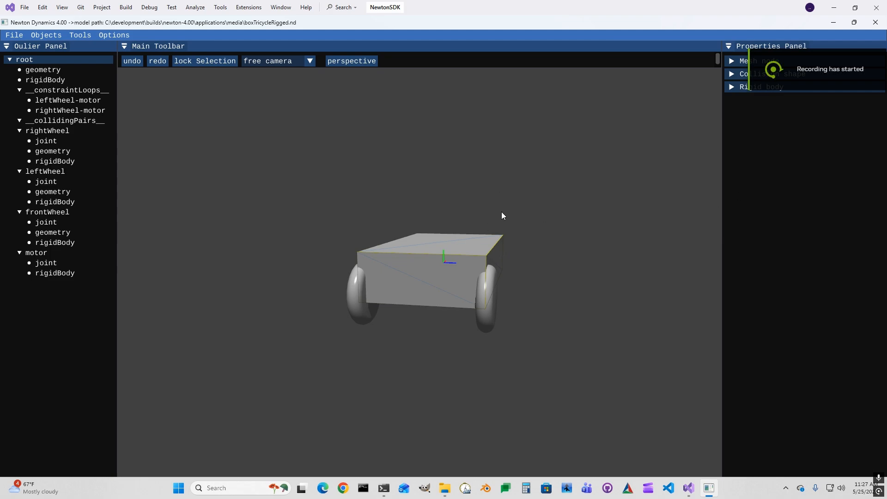
# Step: Add a new child node to root and name it cameraPivot
pyautogui.moveTo(501, 211); pyautogui.dragTo(455, 217, button='right')
pyautogui.click(9, 60)
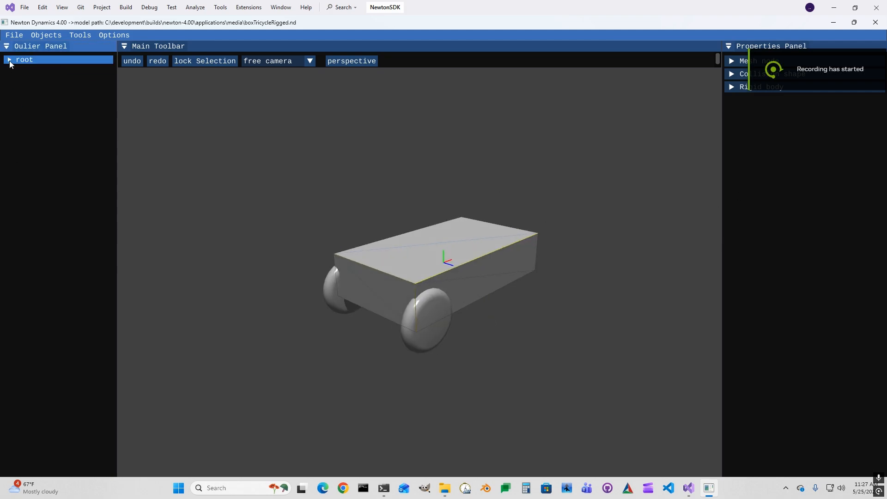
pyautogui.click(9, 60)
pyautogui.click(733, 61)
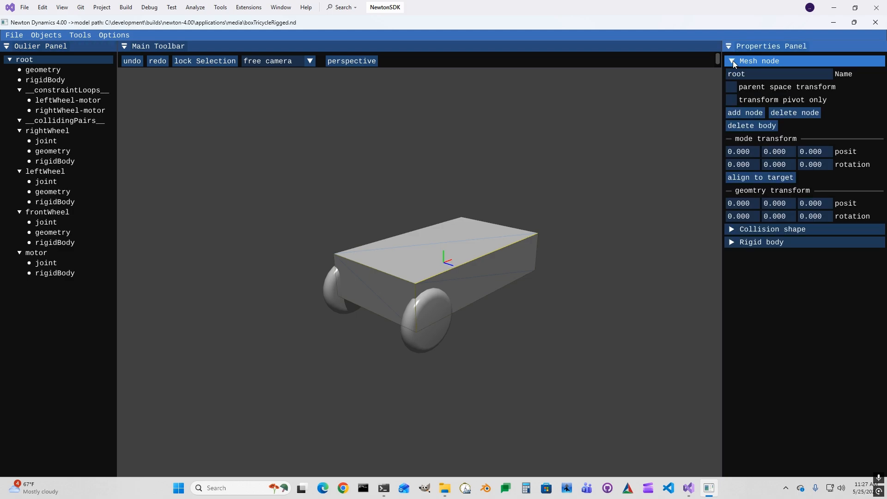
pyautogui.click(746, 115)
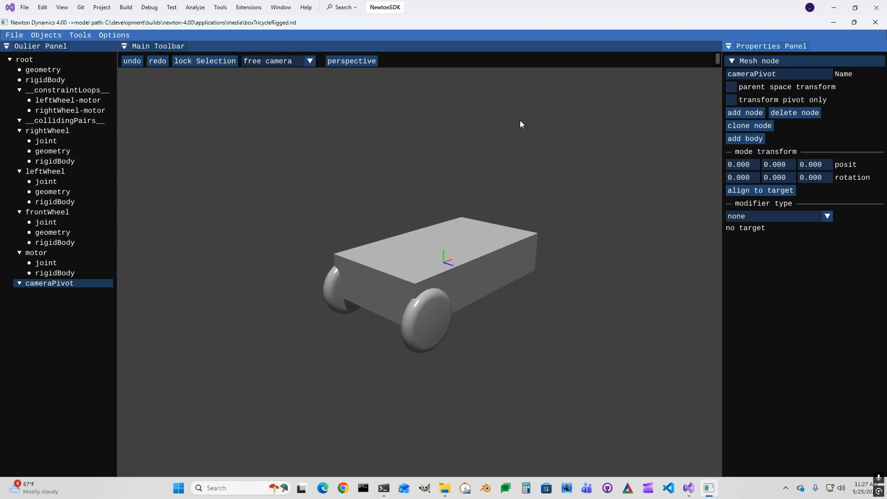
# Step: Raise the cameraPivot node vertically to just above the chassis, working in the left side view
pyautogui.click(365, 61)
pyautogui.scroll(-5, 490, 256)
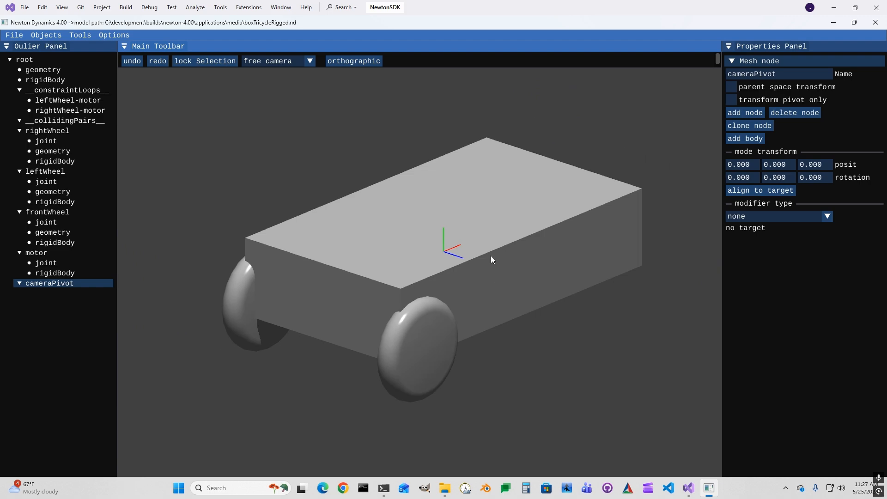
pyautogui.click(309, 61)
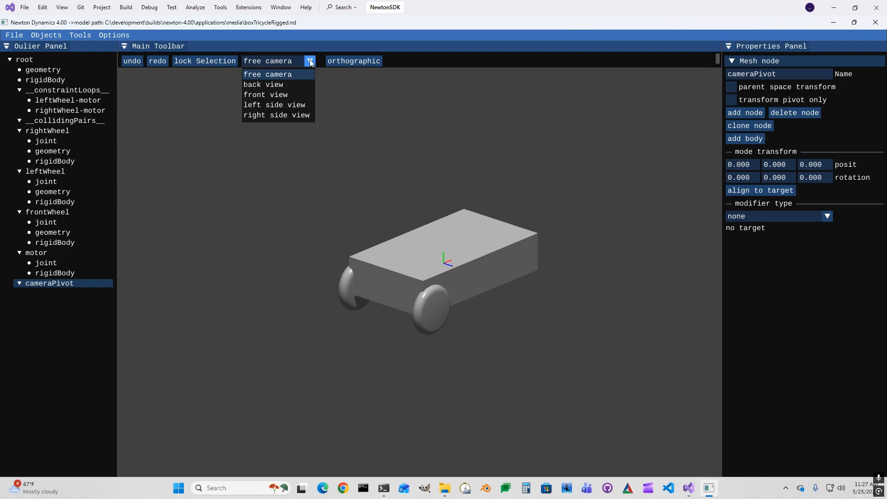
pyautogui.click(277, 105)
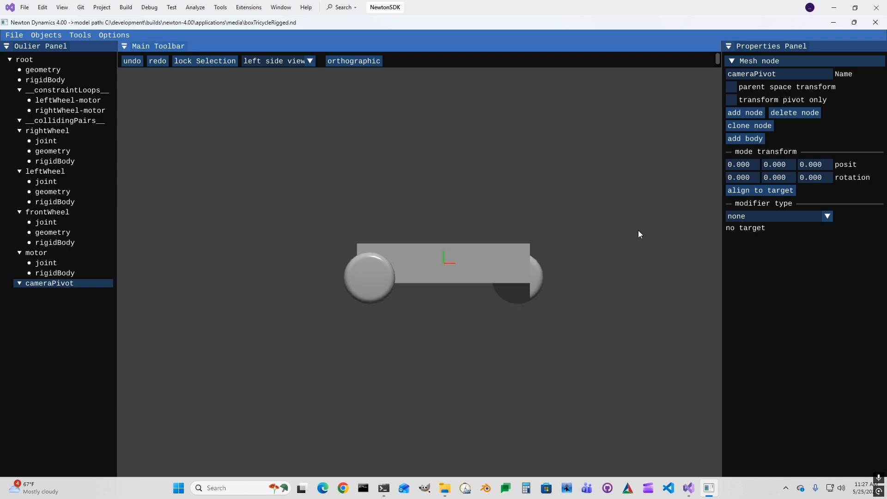
pyautogui.click(794, 165)
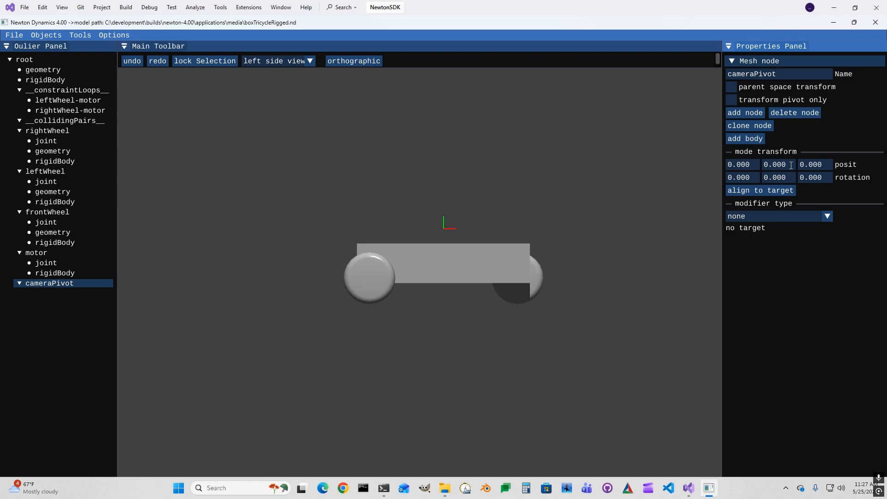
# Step: Set the viewport to perspective projection and inspect the placement of the cameraPivot, motor and frontWheel nodes on the chassis
pyautogui.moveTo(428, 306); pyautogui.dragTo(549, 323)
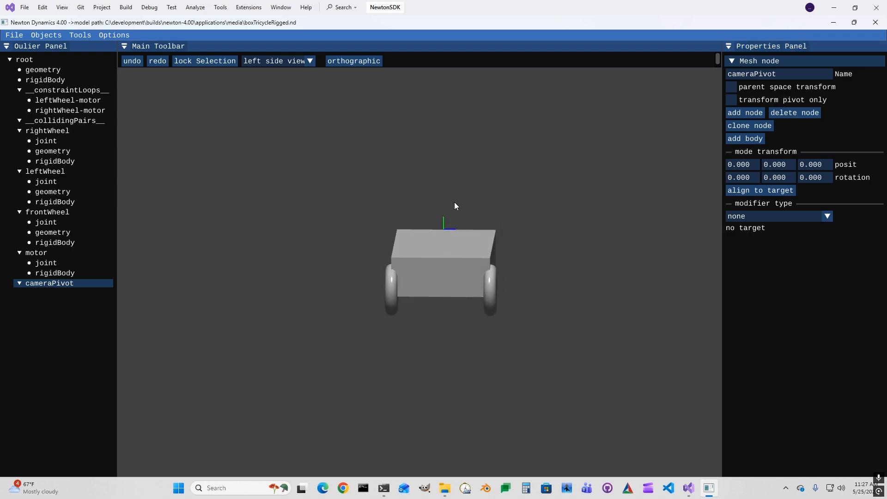
pyautogui.click(356, 60)
pyautogui.moveTo(506, 240); pyautogui.dragTo(514, 290)
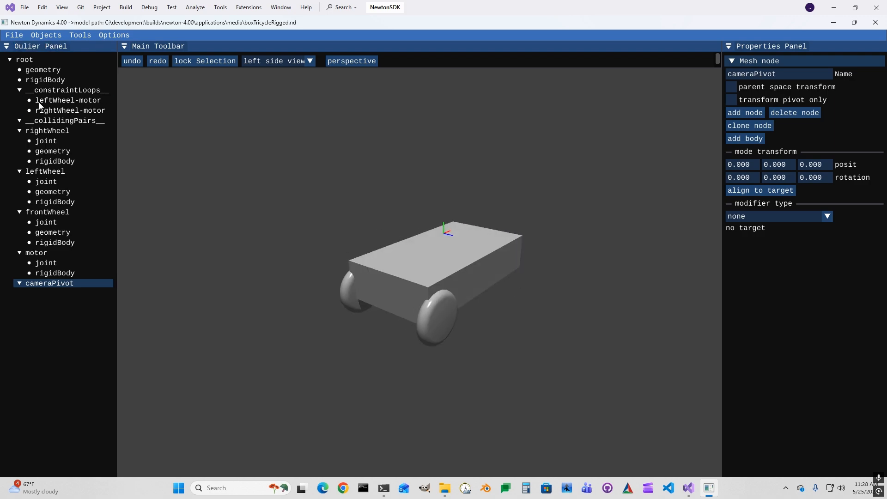
pyautogui.click(39, 255)
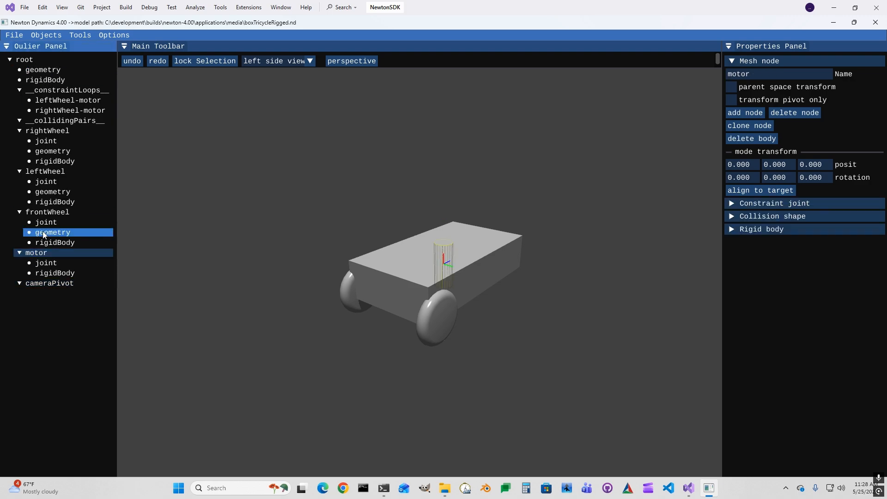
pyautogui.click(53, 213)
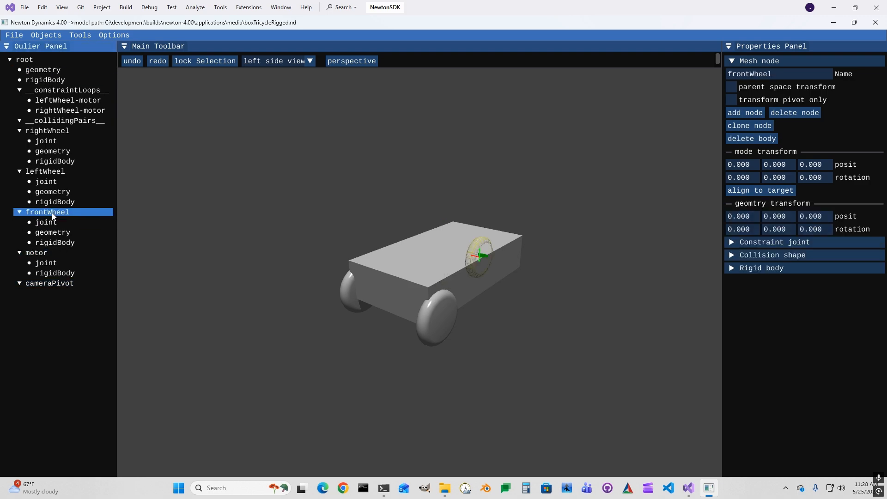
# Step: Save the model over the existing boxTricycleRigged.nd file in the media folder and close the model editor
pyautogui.click(15, 35)
pyautogui.click(27, 80)
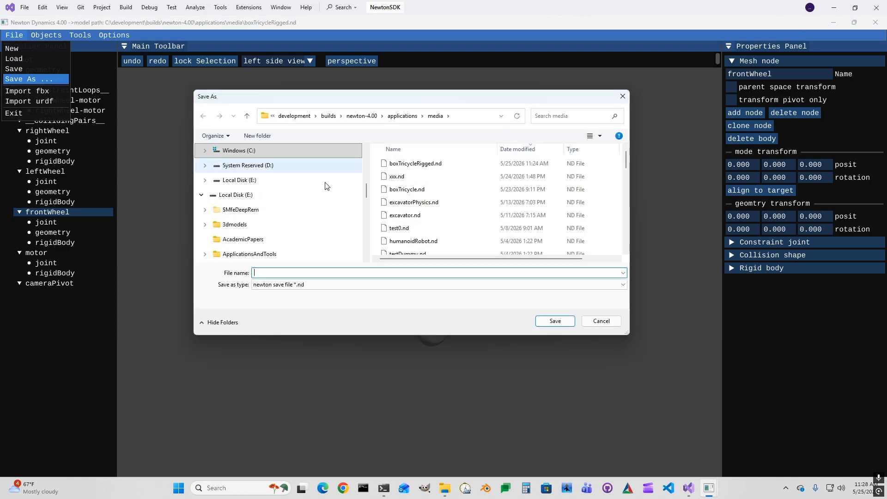
pyautogui.click(418, 165)
pyautogui.click(558, 320)
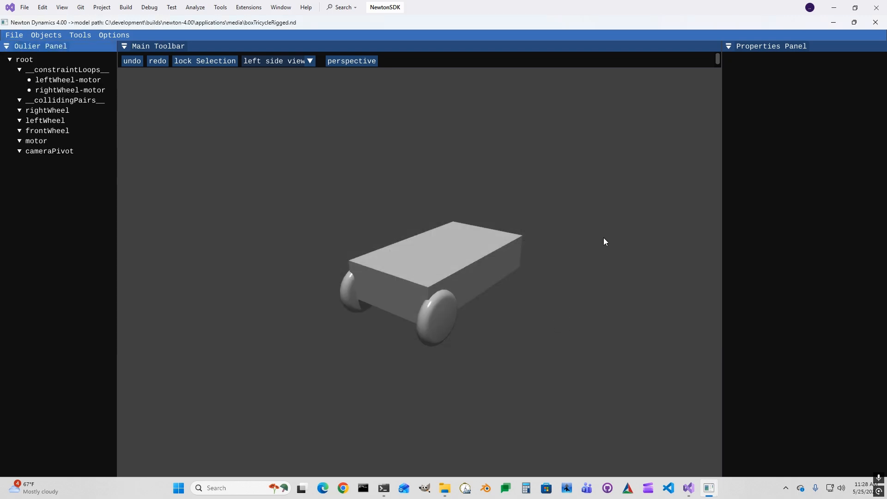
pyautogui.click(875, 23)
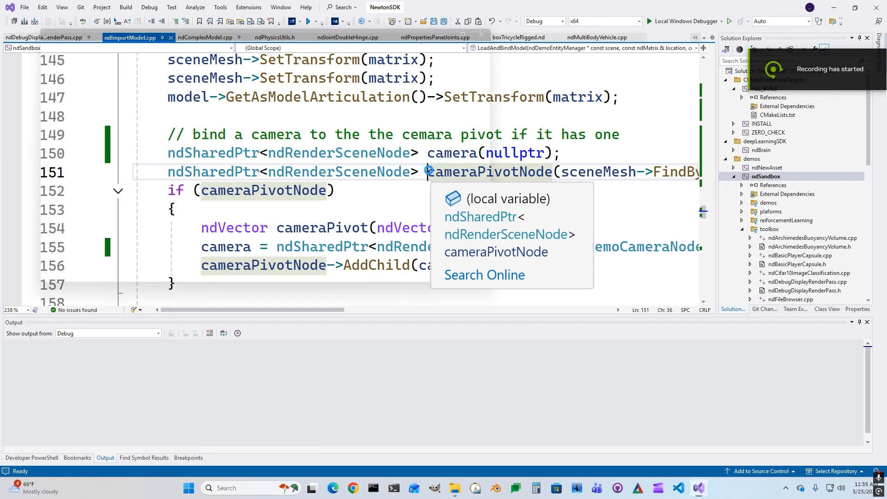
# Step: Run the ndSandbox project from Visual Studio, maximize the demo window and load the rigged tricycle ndMesh model
pyautogui.press('F5')
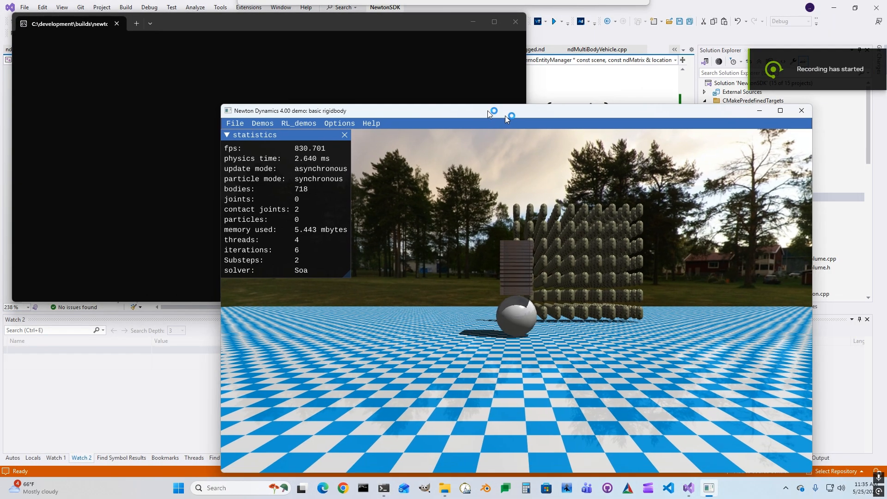
pyautogui.moveTo(488, 111); pyautogui.dragTo(393, 60)
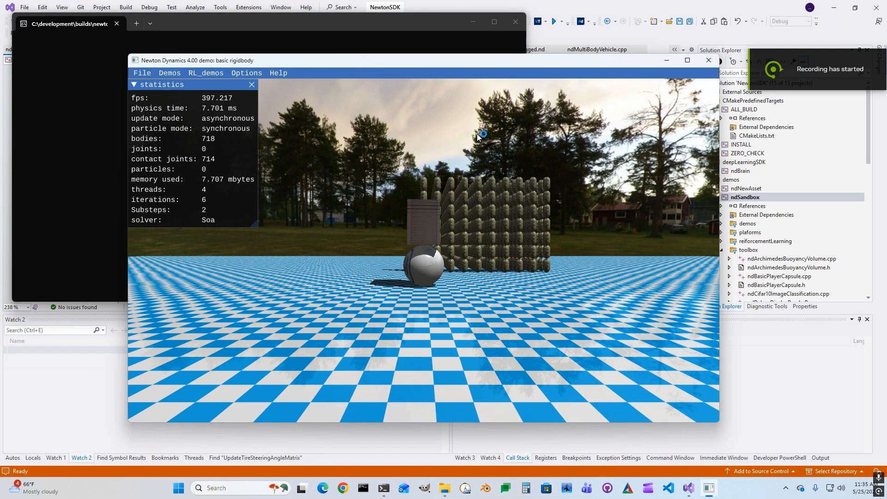
pyautogui.click(687, 61)
pyautogui.click(18, 37)
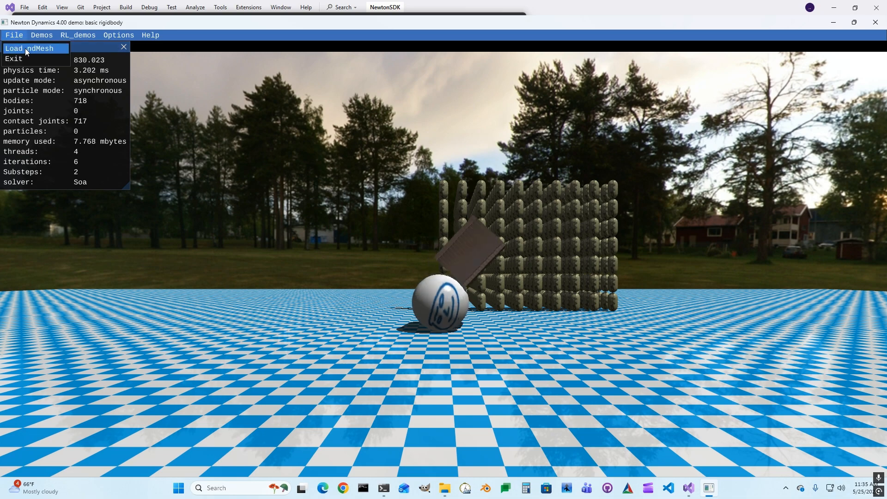
pyautogui.click(25, 48)
pyautogui.doubleClick(405, 133)
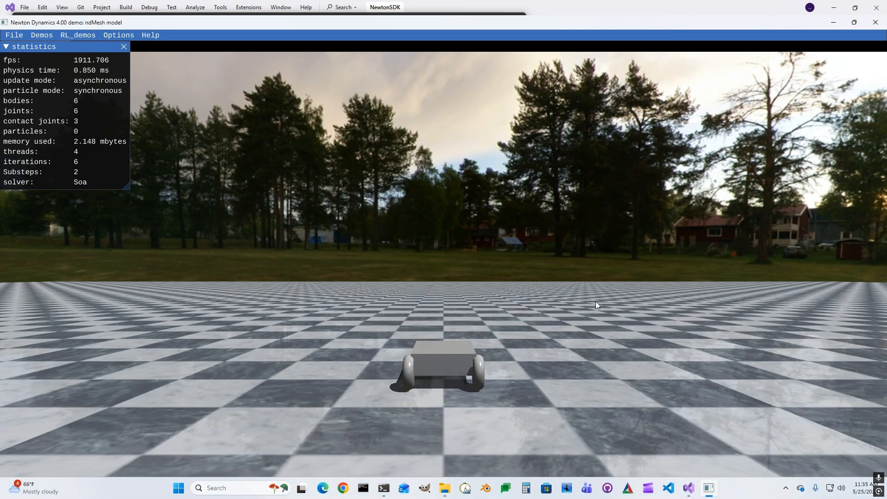
# Step: Pull on the loaded vehicle's wheels and chassis in the simulation and examine how it rolls from several angles
pyautogui.moveTo(596, 301); pyautogui.dragTo(535, 250)
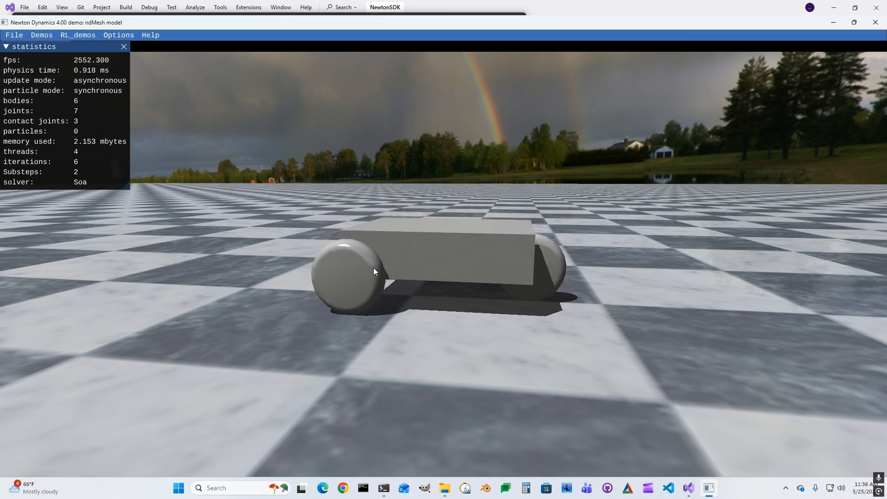
pyautogui.moveTo(374, 267); pyautogui.dragTo(424, 277)
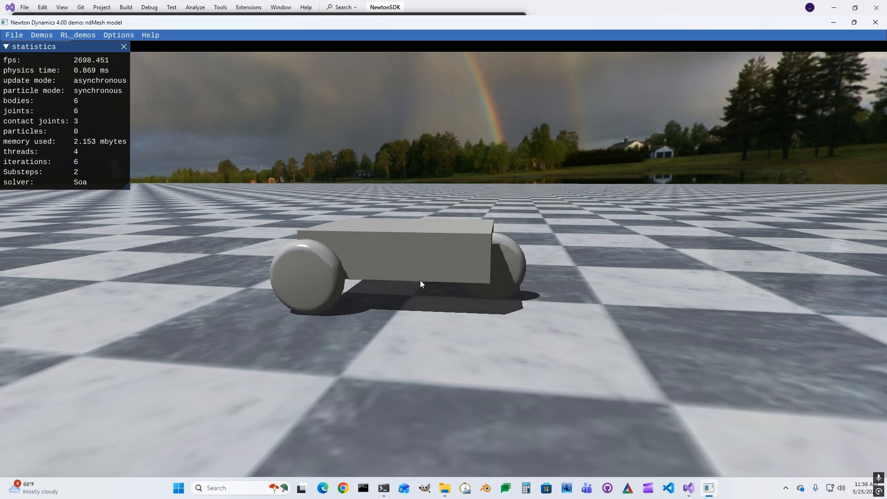
pyautogui.moveTo(401, 310)
pyautogui.mouseDown(button='right')
pyautogui.moveTo(503, 306)
pyautogui.moveTo(416, 315)
pyautogui.mouseUp(button='right')
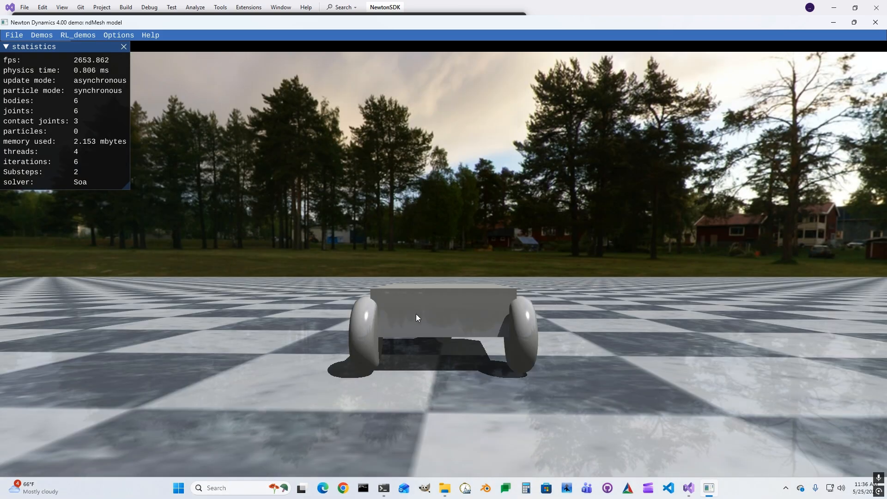
pyautogui.moveTo(491, 374); pyautogui.dragTo(528, 363, button='right')
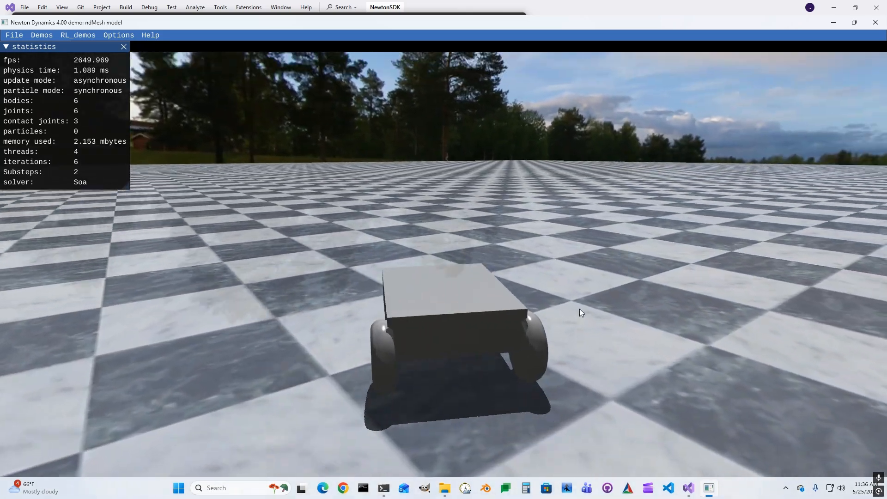
pyautogui.moveTo(579, 309); pyautogui.dragTo(627, 289)
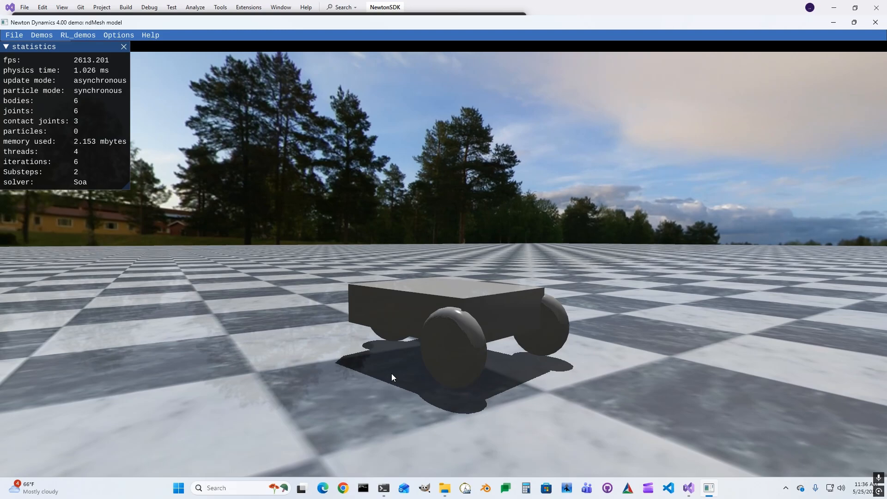
pyautogui.moveTo(392, 374); pyautogui.dragTo(411, 375)
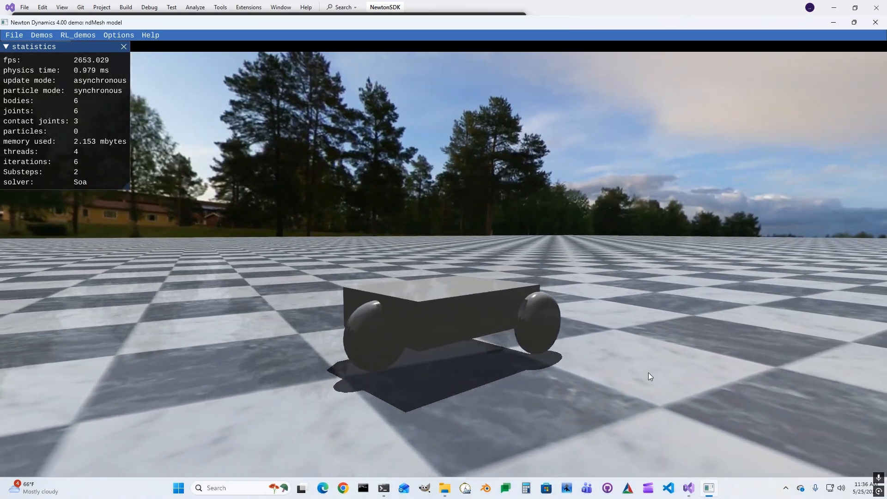
pyautogui.moveTo(648, 372); pyautogui.dragTo(480, 389)
# Step: Enable wire frame collision display and examine the motor's collision shape on the vehicle from several sides
pyautogui.click(124, 35)
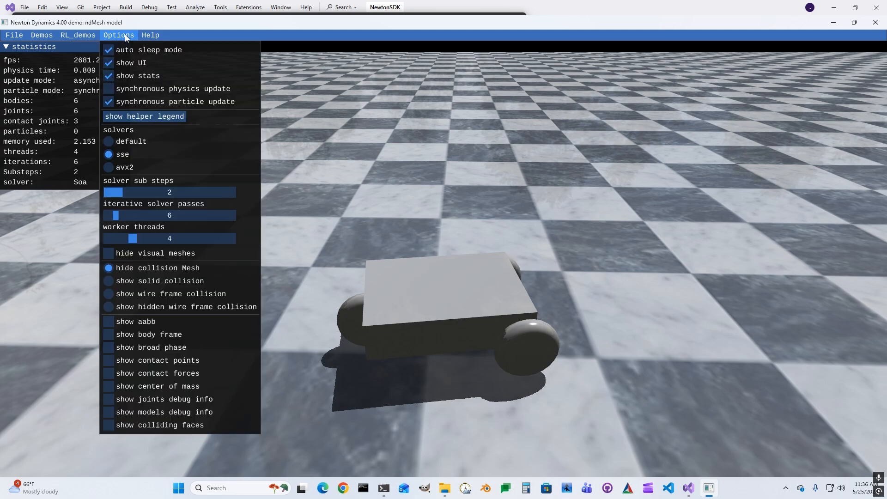
pyautogui.click(141, 294)
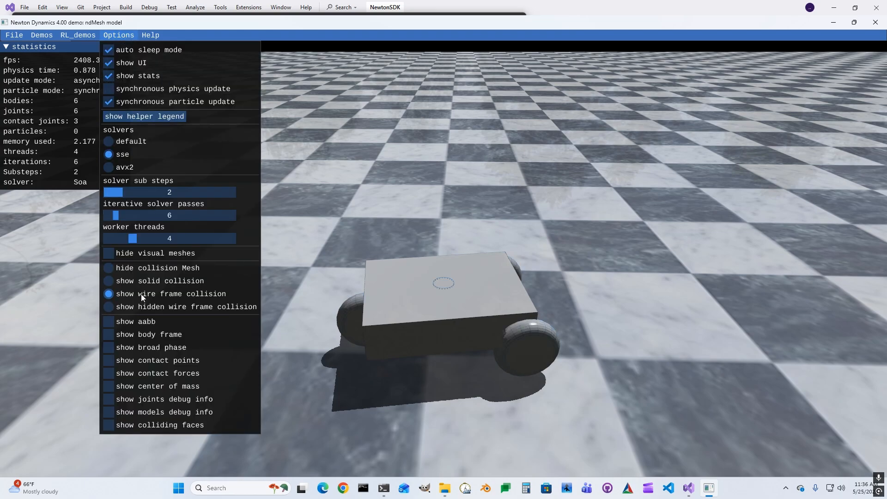
pyautogui.click(671, 248)
pyautogui.moveTo(630, 254); pyautogui.dragTo(608, 250)
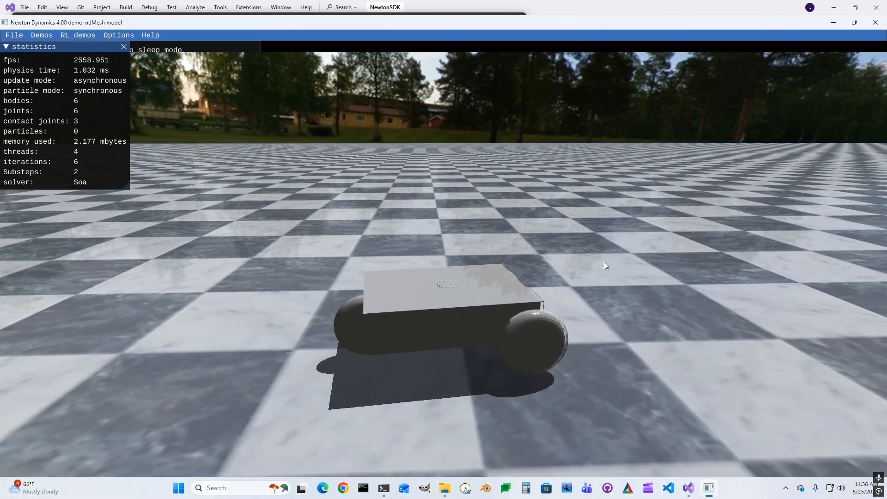
pyautogui.moveTo(603, 262); pyautogui.dragTo(434, 262)
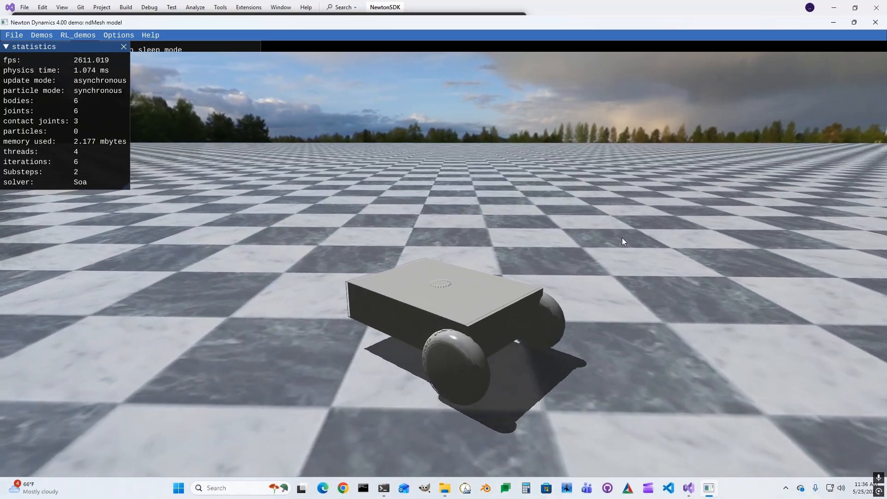
pyautogui.moveTo(622, 238); pyautogui.dragTo(554, 239)
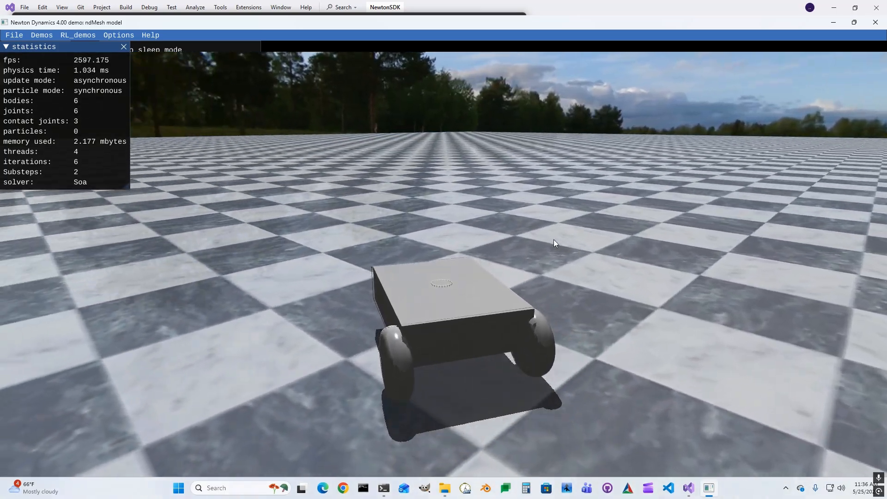